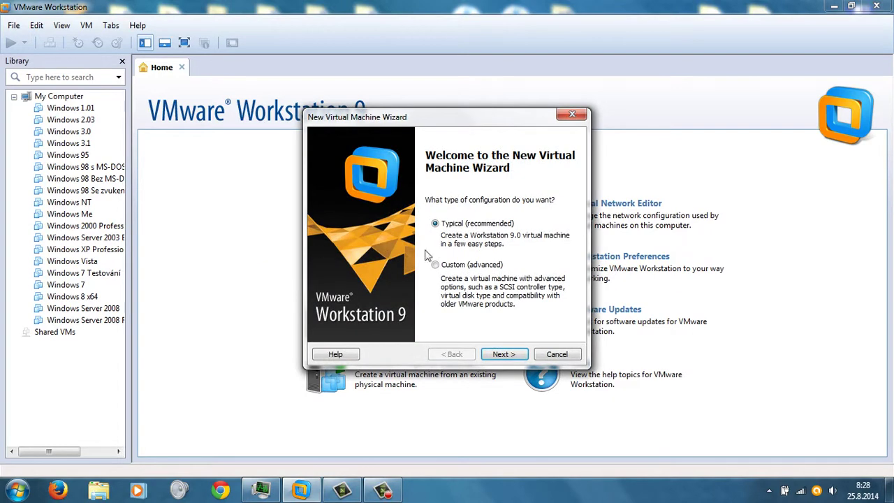
- Set up a typical virtual machine with a blank hard disk for installing the system later, and MS-DOS as the guest operating system
mouse_move(389, 122)
mouse_down()
mouse_move(405, 172)
mouse_move(392, 125)
mouse_up()
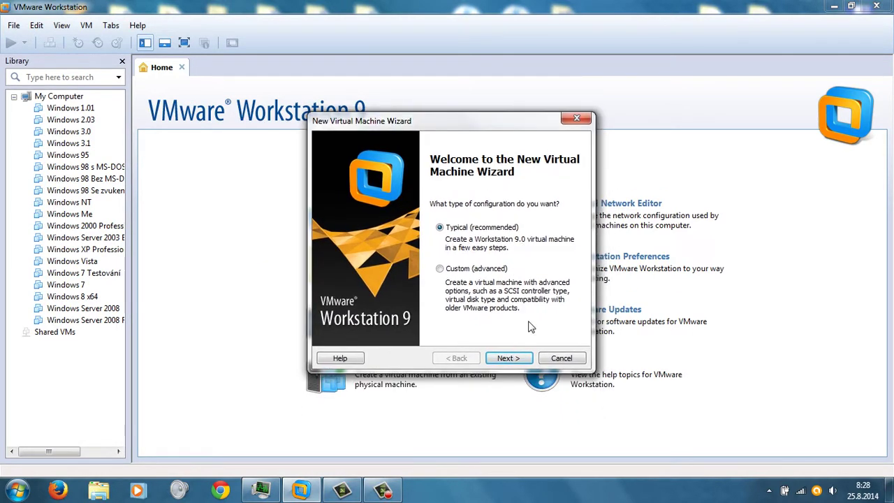
click(521, 358)
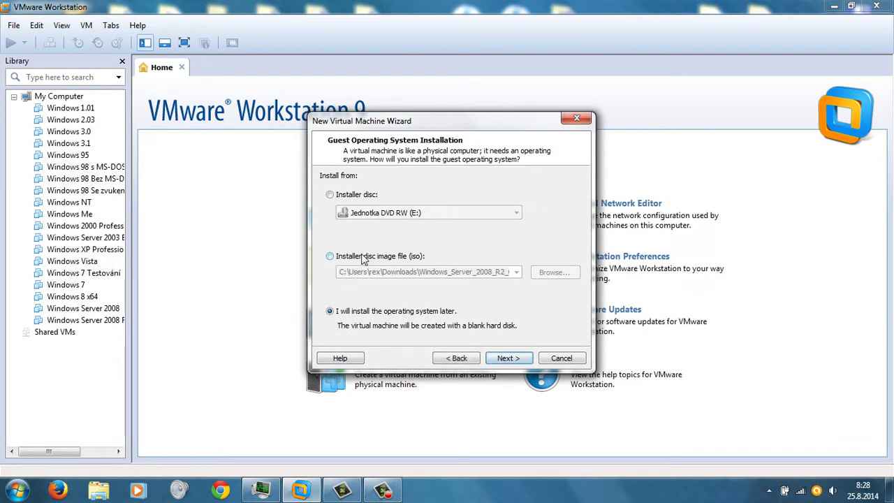
click(510, 358)
click(457, 358)
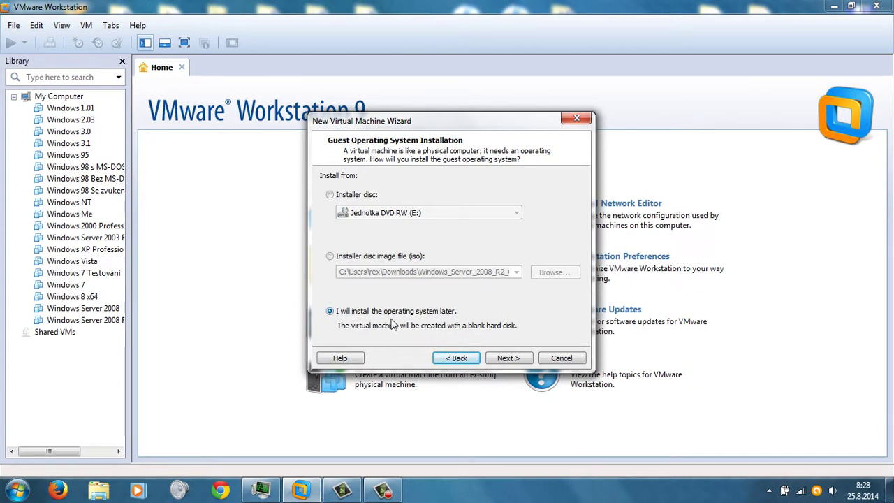
click(509, 358)
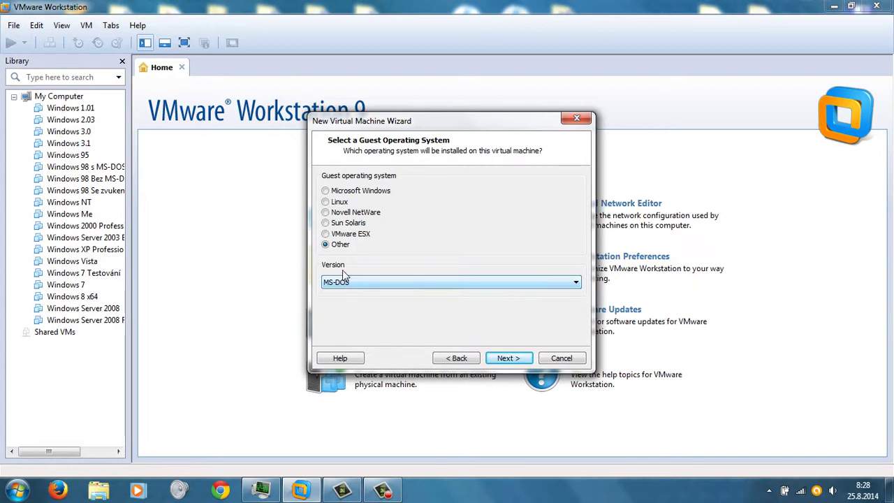
click(527, 359)
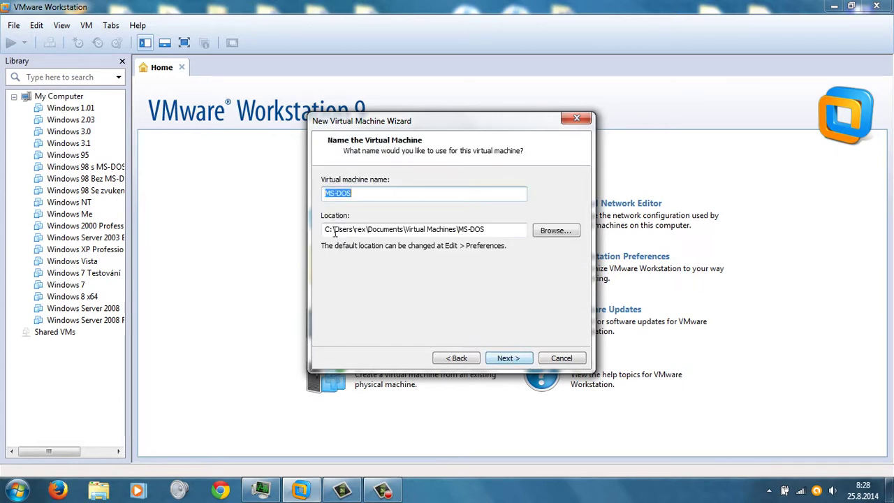
- Name the virtual machine Windows 1.01 YT and accept the matching storage location
key(BackSpace)
text(Windows)
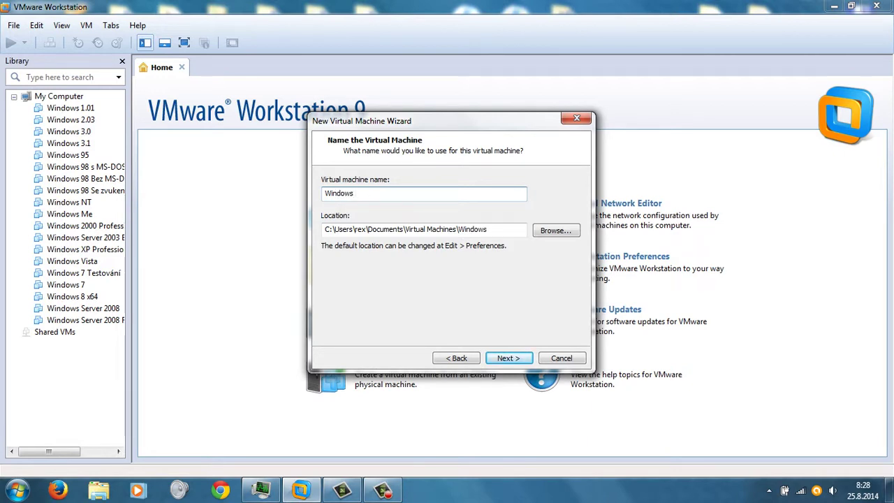
text( 1.01 YT)
click(509, 360)
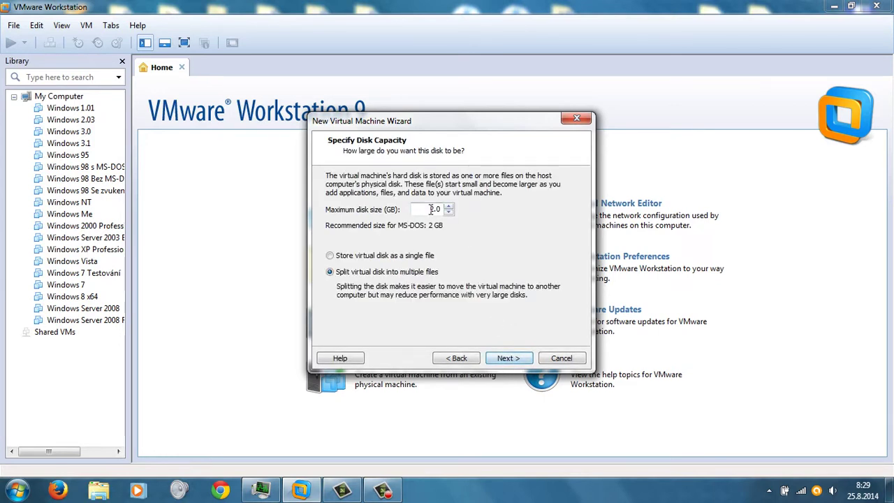
- Set the maximum disk size to 0.03 GB and store the virtual disk as a single file
drag(442, 210, 424, 209)
text(1)
key(BackSpace)
text(0.)
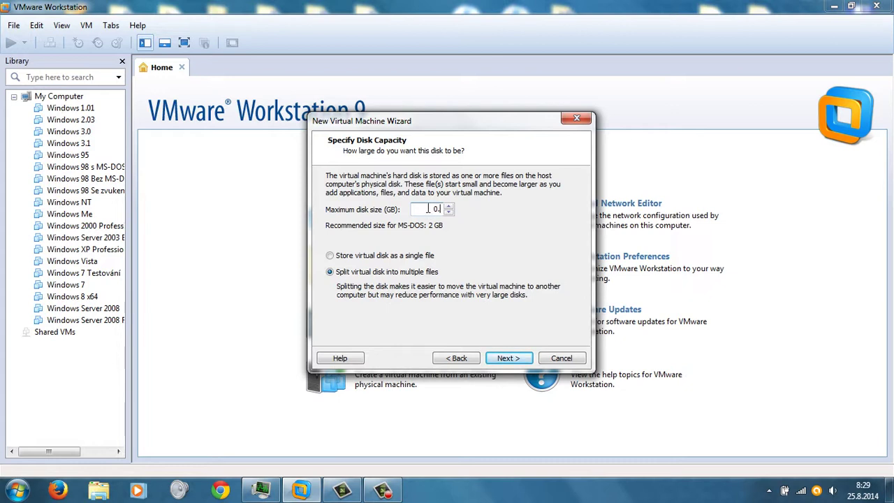
text(1)
key(BackSpace)
text(03)
click(383, 257)
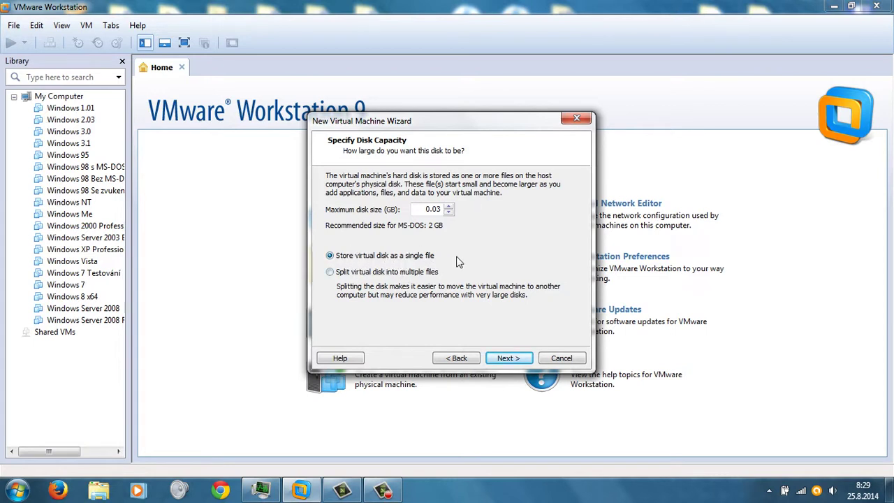
click(510, 357)
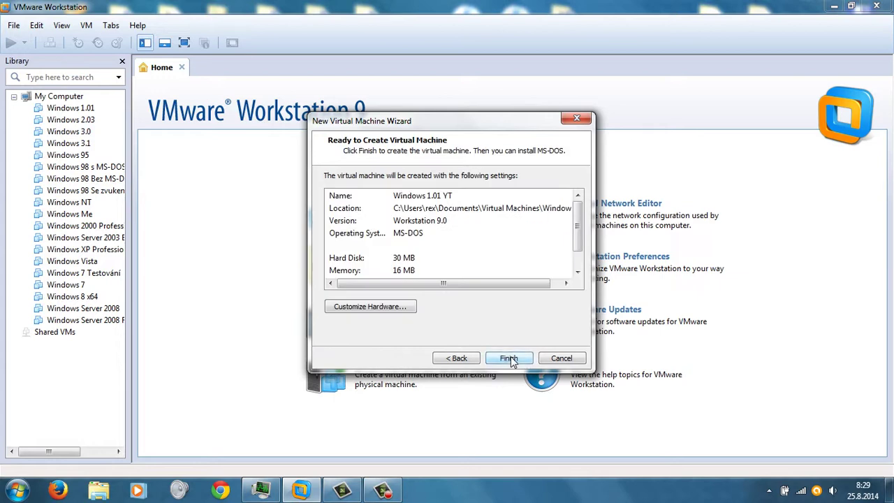
- Customize the floppy drive hardware to connect at power on and use the Dos6.22.img floppy image
click(361, 313)
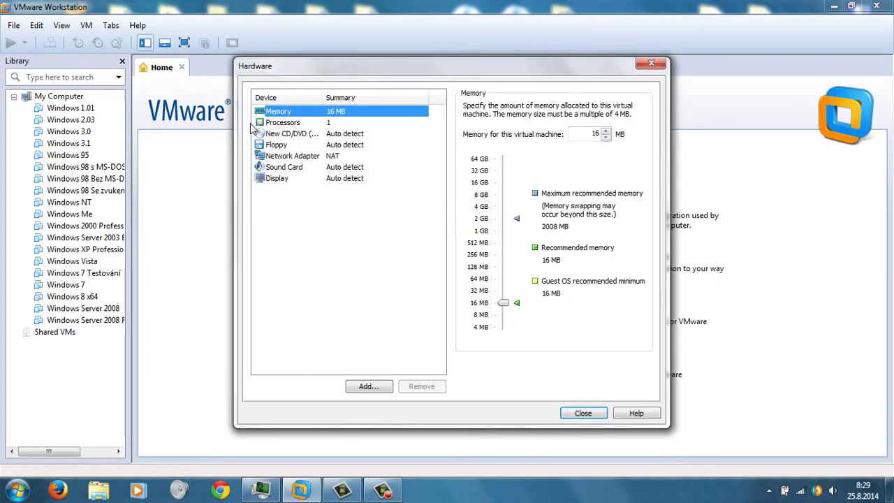
click(282, 147)
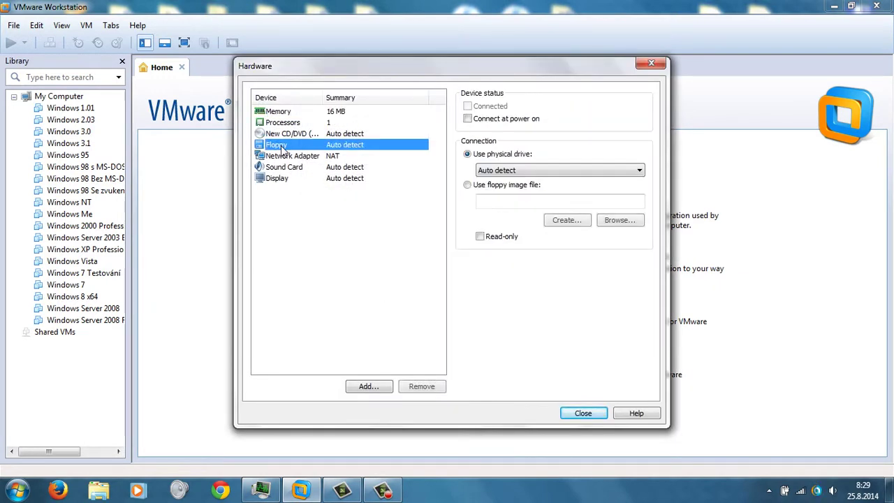
click(483, 119)
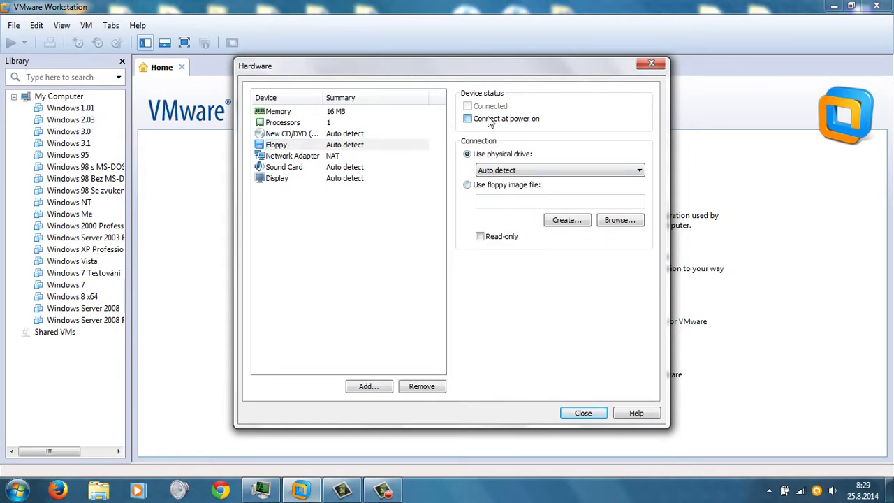
click(508, 185)
click(620, 220)
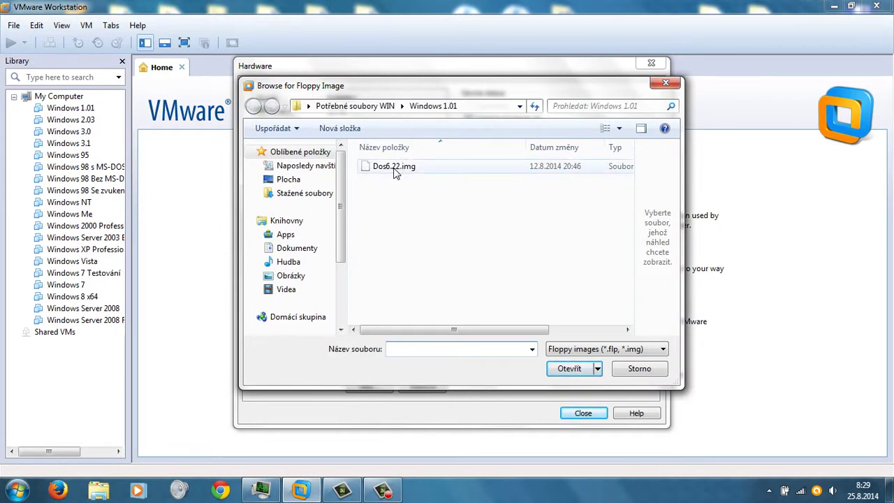
click(395, 170)
click(585, 368)
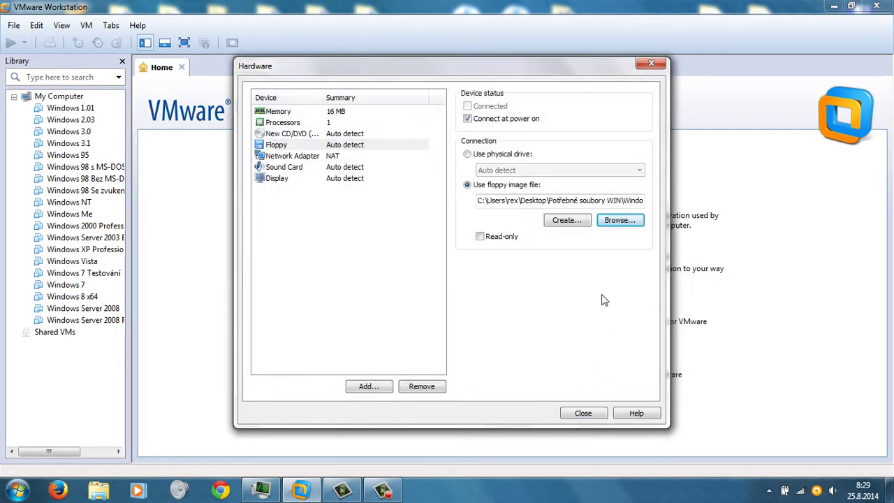
click(582, 413)
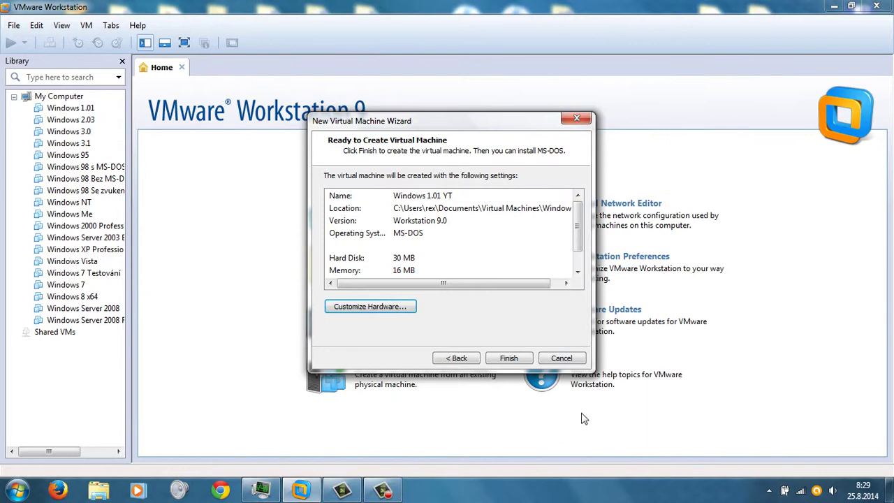
- Finish creating the virtual machine, power it on and direct input to its DOS screen
click(509, 360)
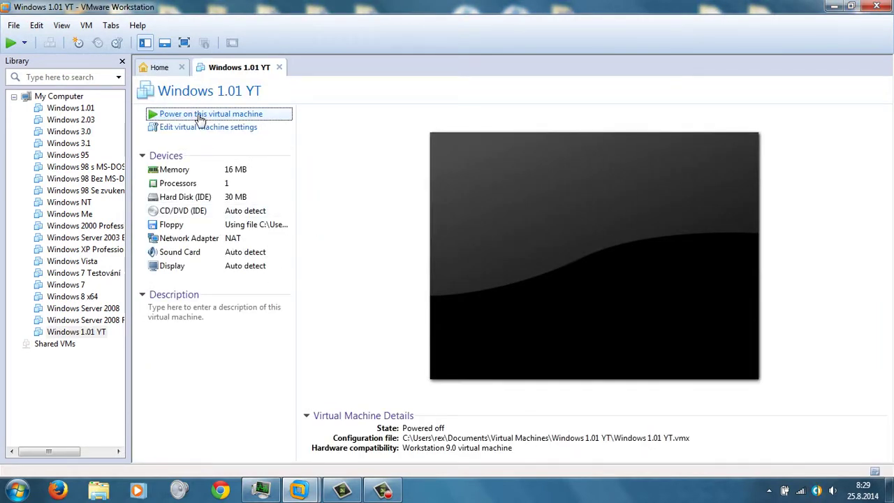
click(199, 116)
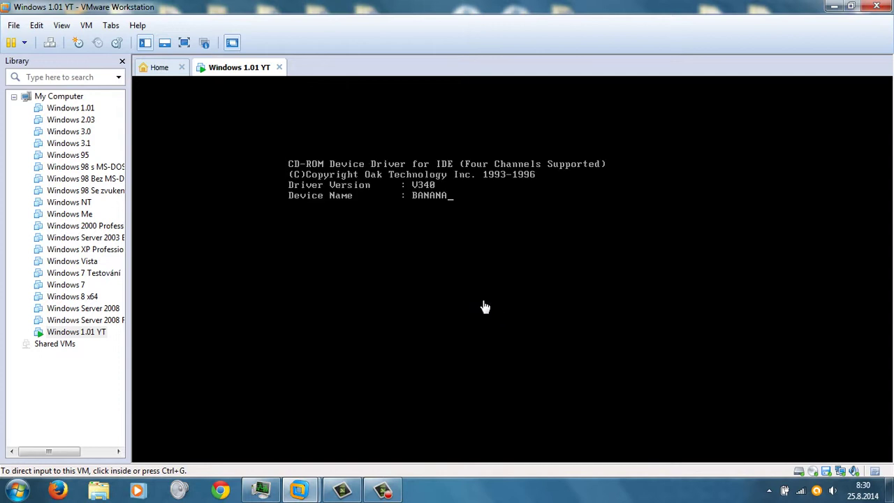
click(393, 297)
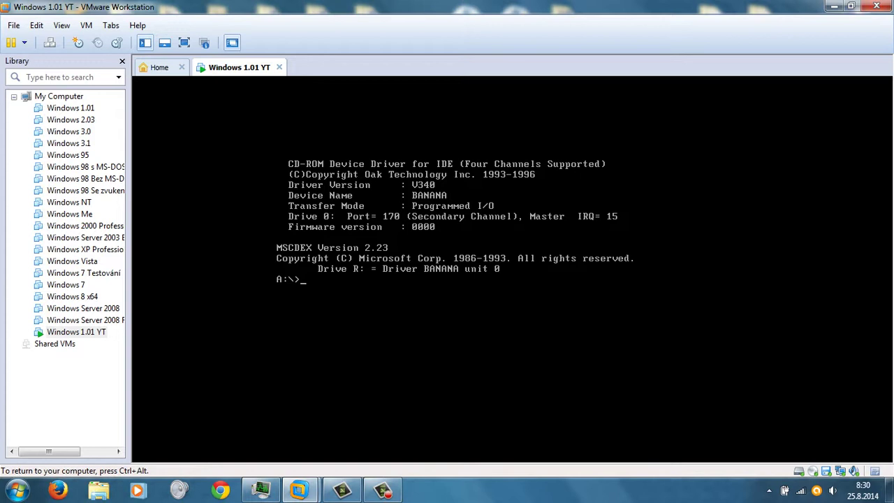
- Run fdisk to create a DOS partition using the default choices, and restart the virtual machine from the floppy
text(fdisk)
key(Return)
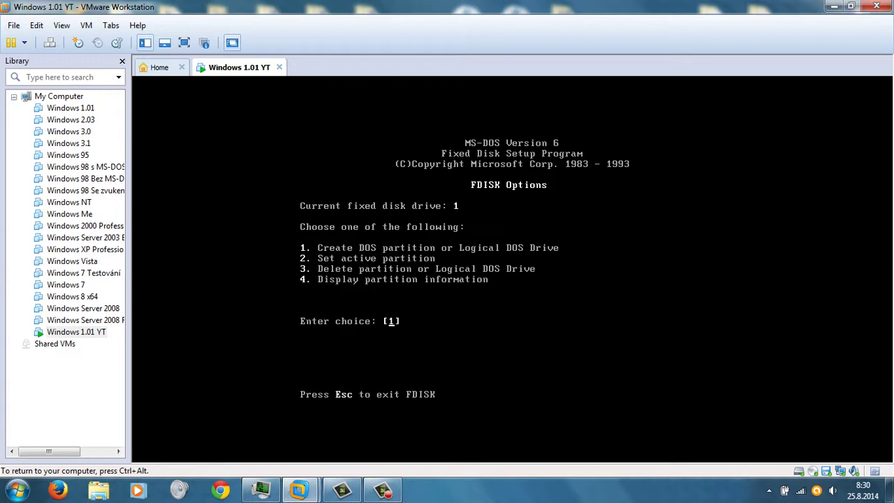
key(Return)
key(Return)
key(Return)
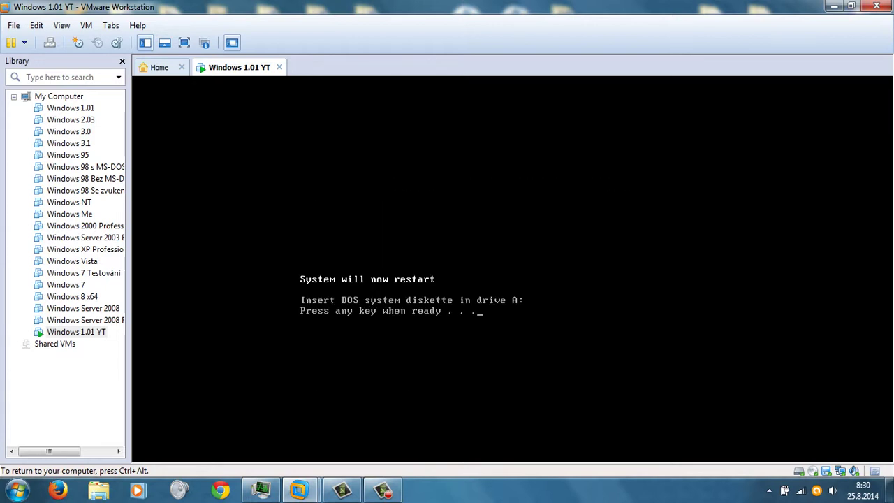
key(Return)
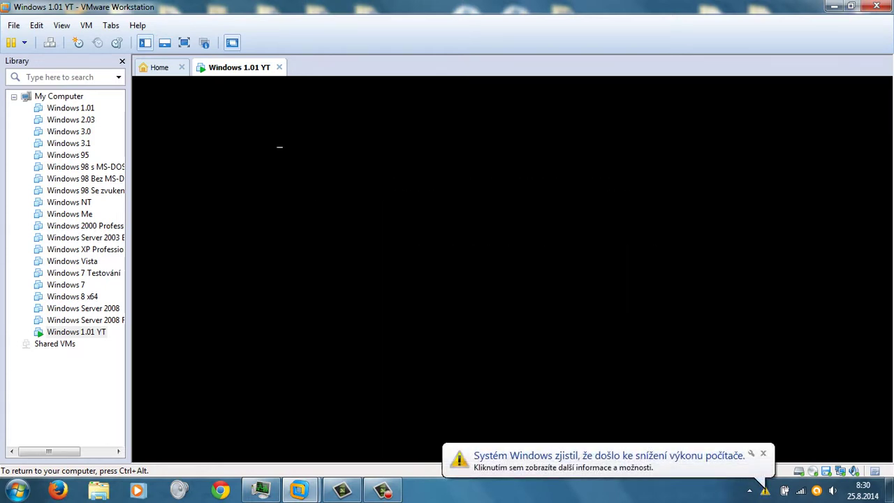
key(ctrl+alt)
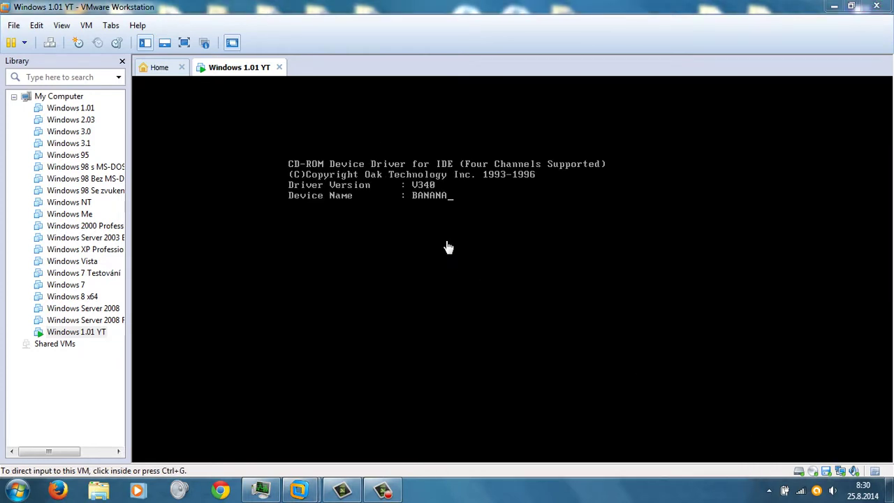
- Enter the command format C:/s to format drive C with system files, closing the host's colour scheme dialog
click(392, 243)
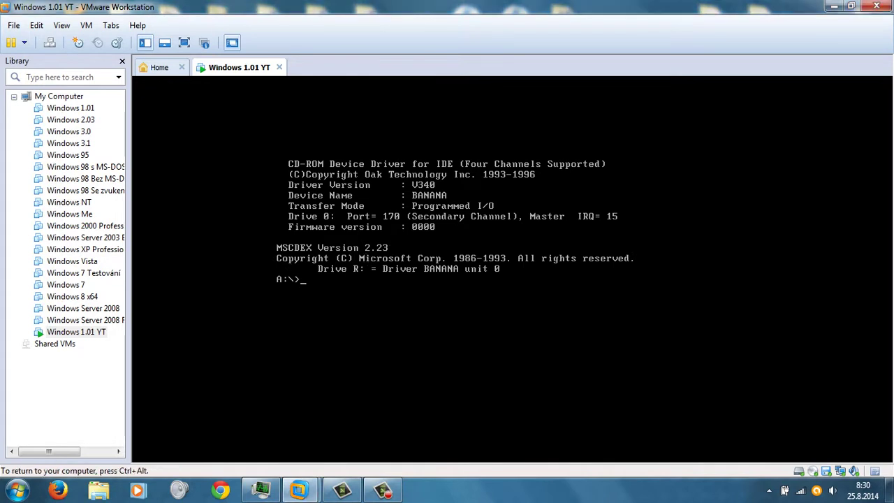
text(format C)
text(:)
text(/)
key(BackSpace)
key(BackSpace)
text(.)
key(BackSpace)
text(:)
text(/)
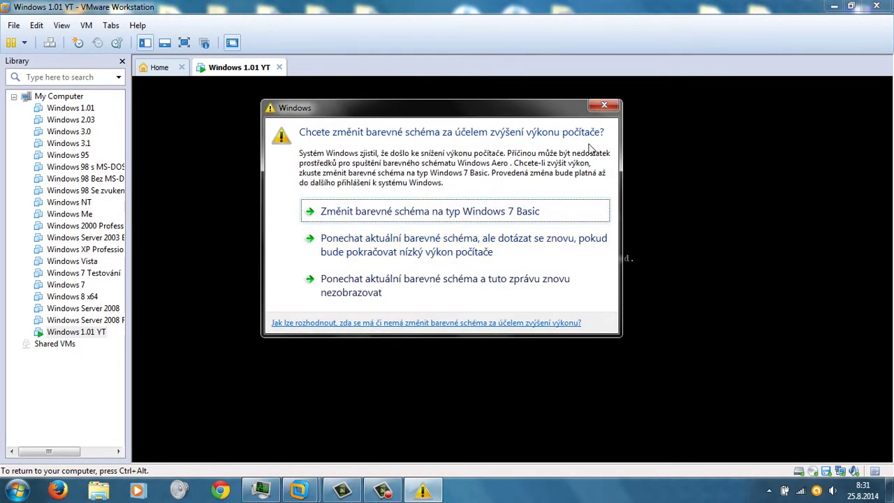
text(s)
click(605, 106)
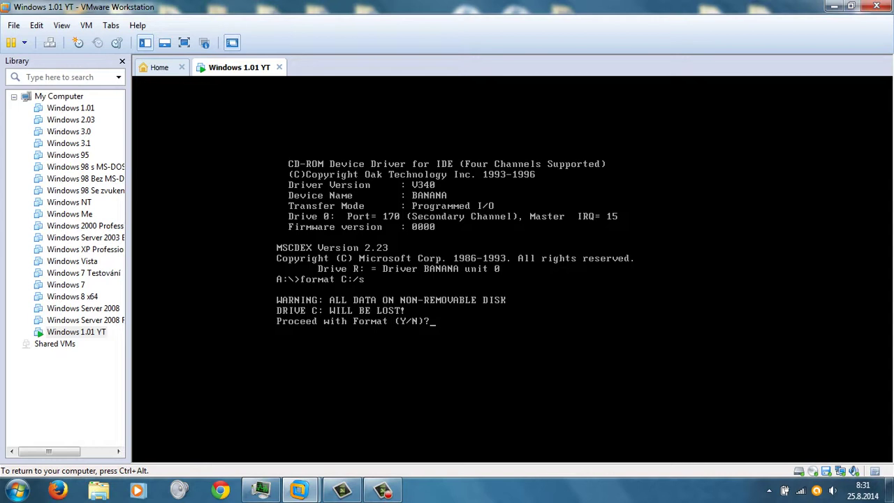
- Confirm formatting drive C and leave its volume label empty
text(y)
key(Return)
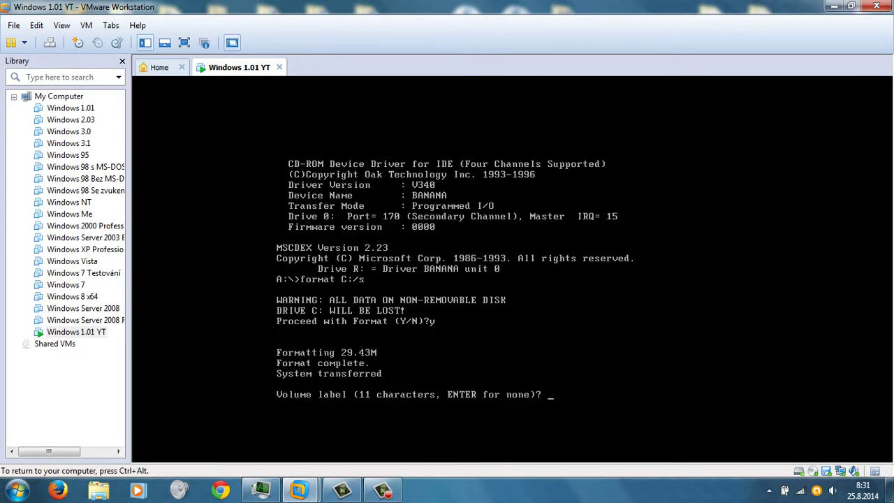
key(Return)
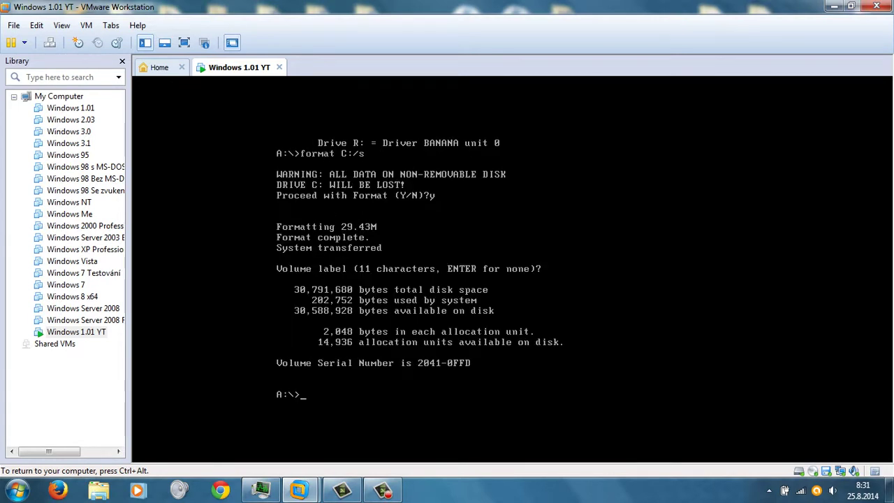
- Copy all floppy files to drive C with copy *.* C:, overwriting COMMAND.COM, and switch to drive C
text(copy)
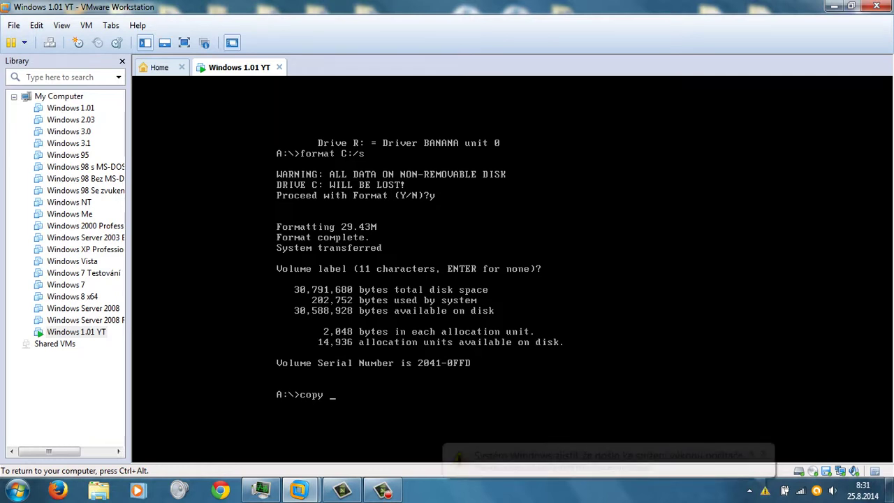
text(*)
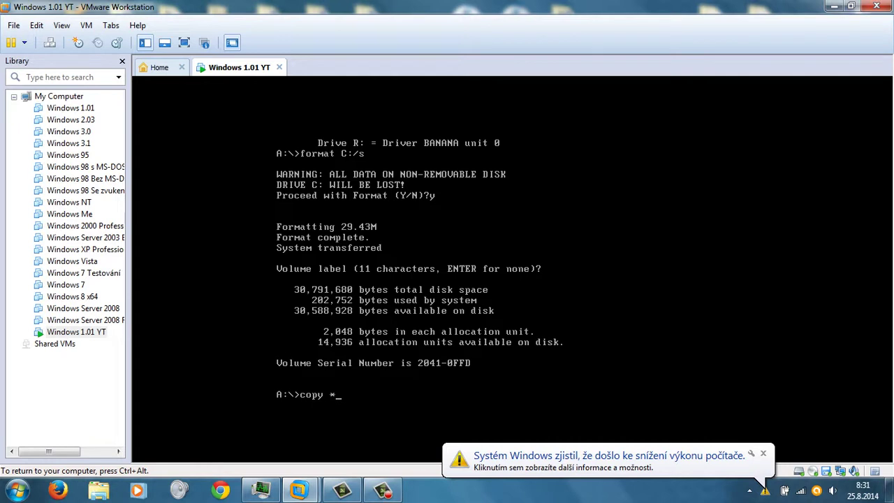
key(ctrl+alt)
click(765, 455)
click(427, 448)
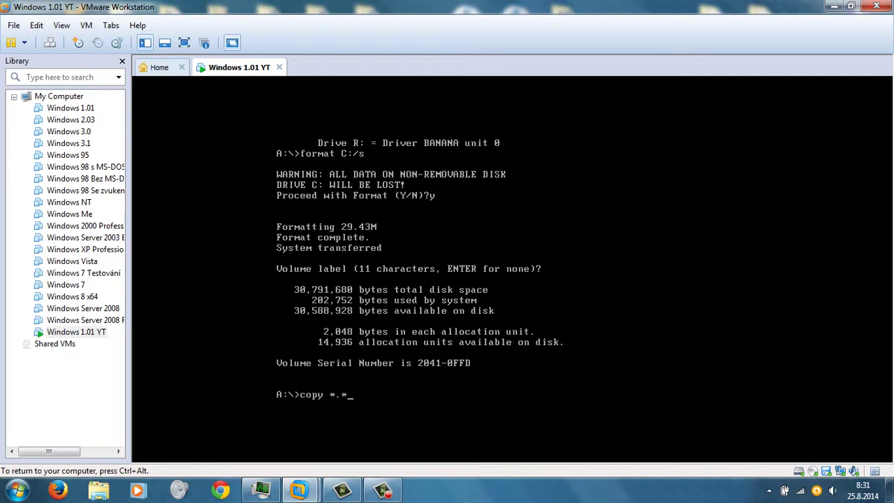
text(C:)
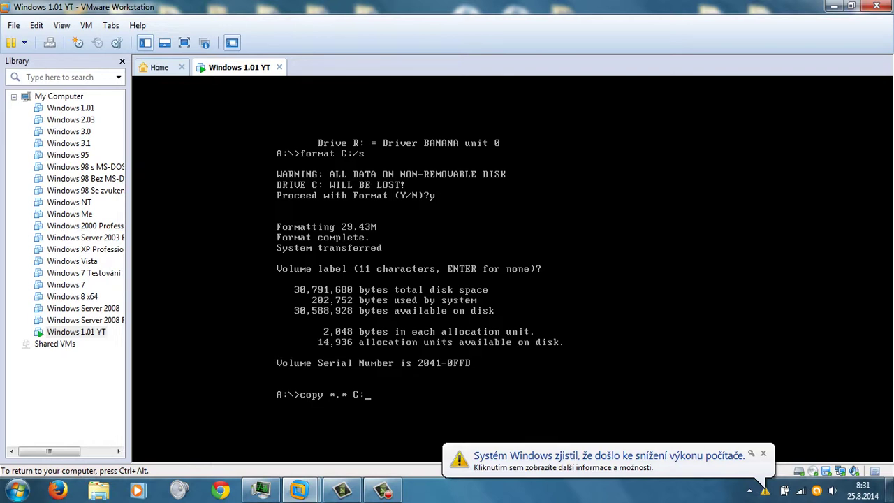
key(Return)
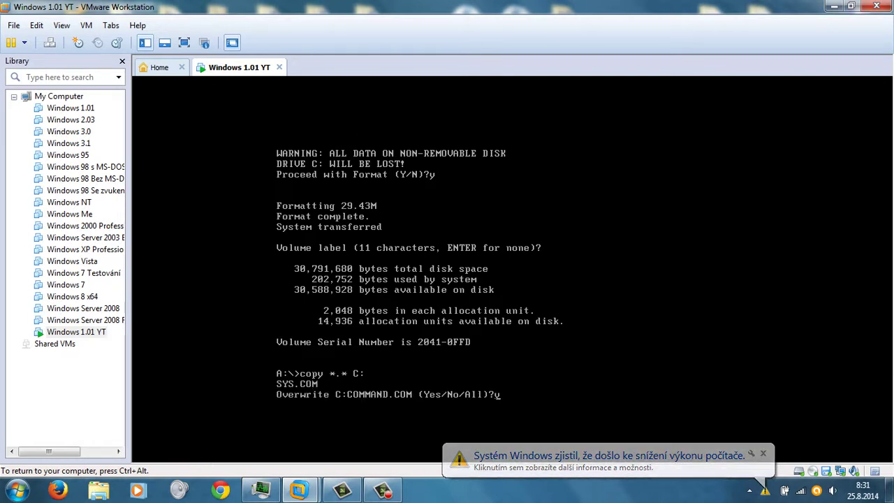
text(y)
key(Return)
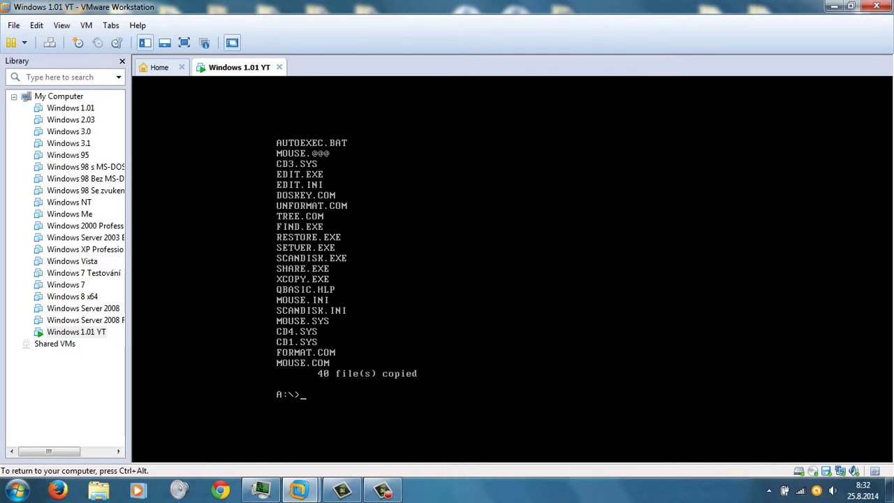
text(C:)
key(Return)
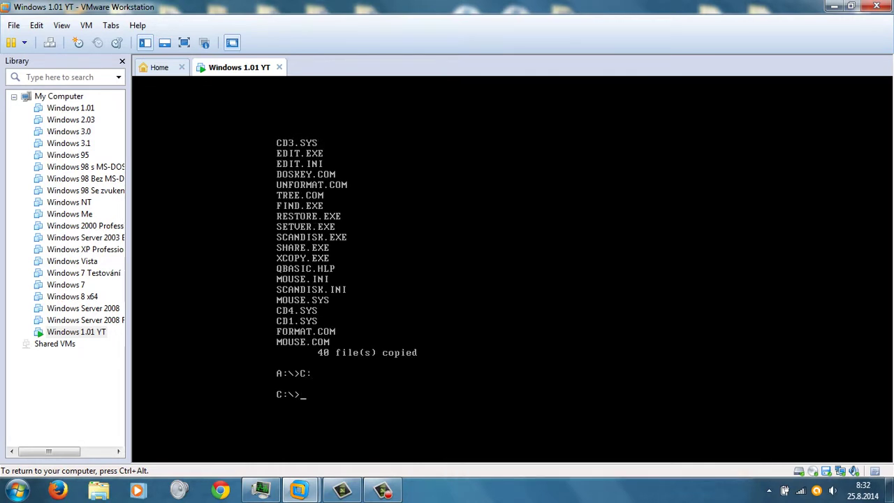
- Open C:\AUTOEXEC.BAT in the DOS editor and add the lines cd WIN and WIN at the end
text(edit autoexect.ba)
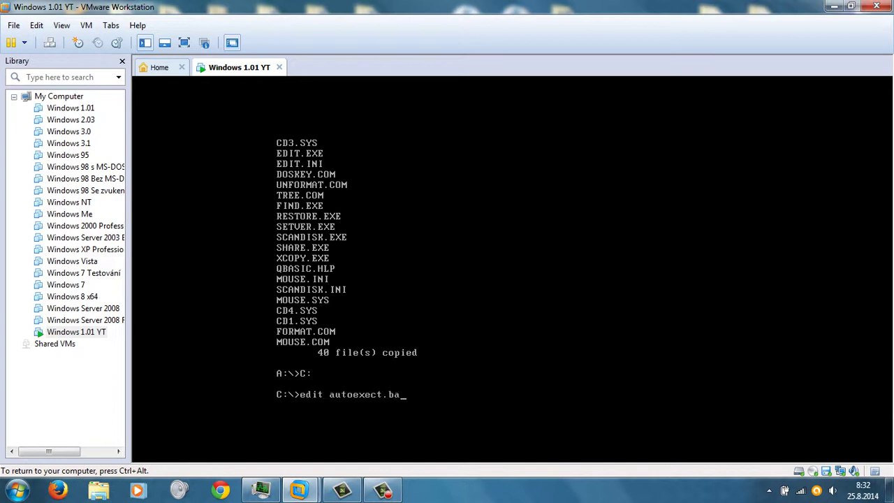
text(t)
key(Return)
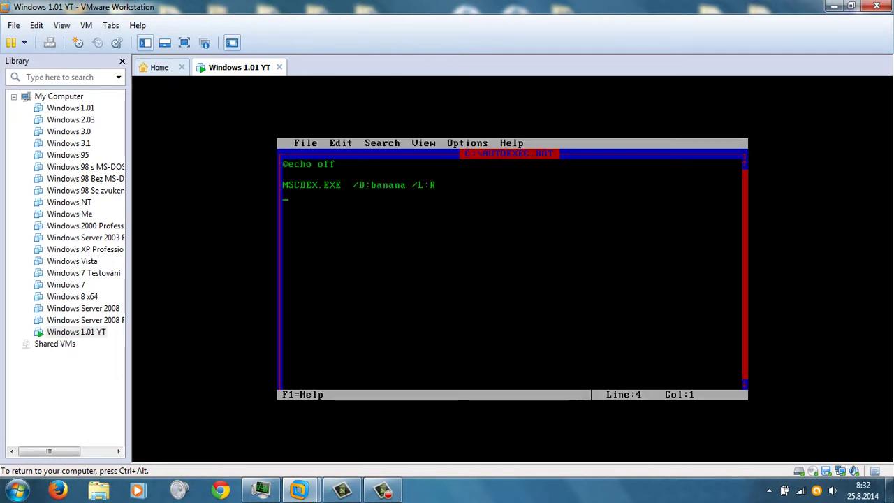
text(cd)
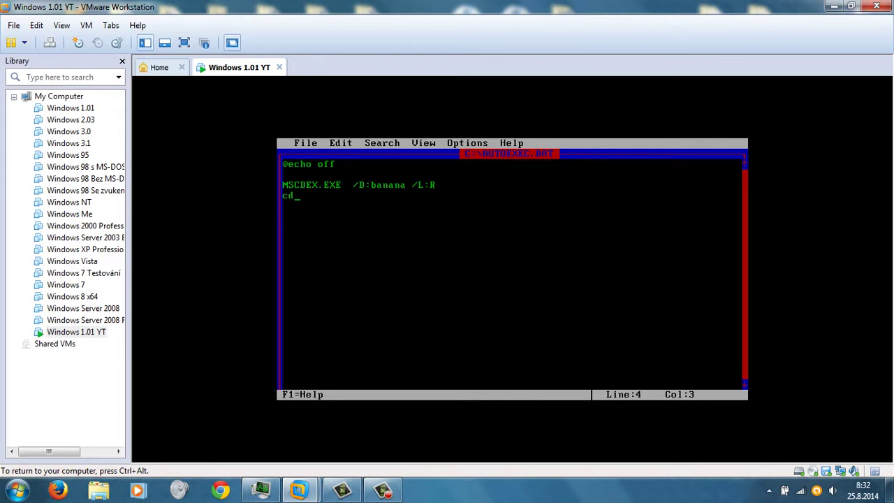
text( W)
text(in)
text(IN)
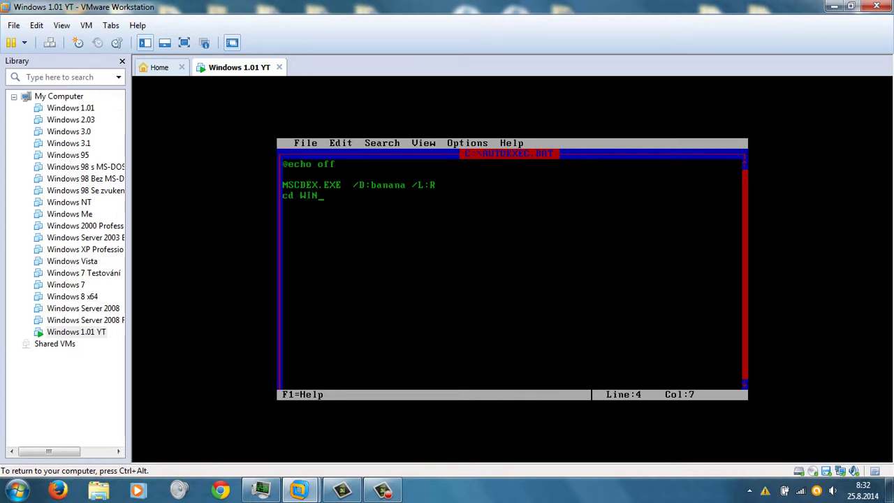
key(Return)
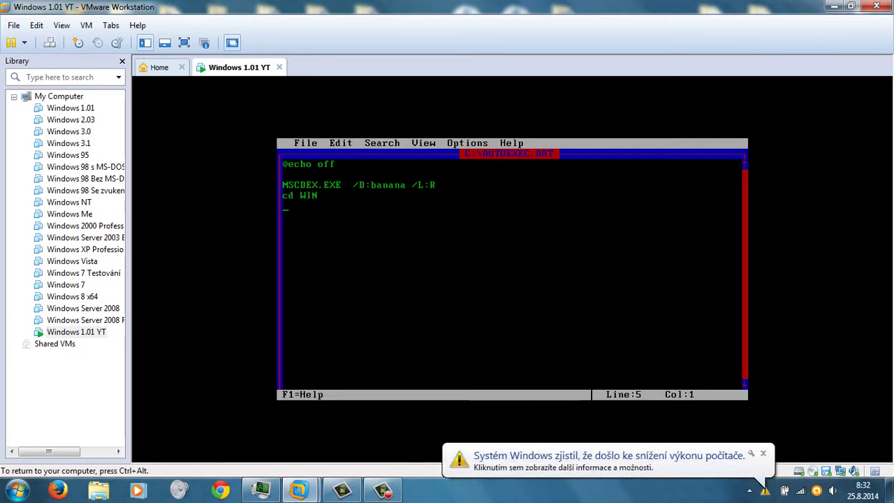
text(WIN)
- Exit the editor and save the changes to AUTOEXEC.BAT
key(alt)
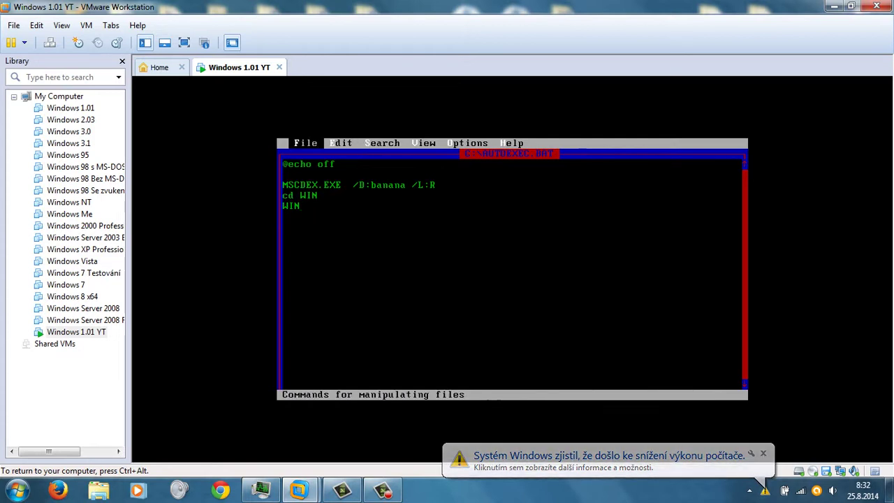
key(Return)
key(Up)
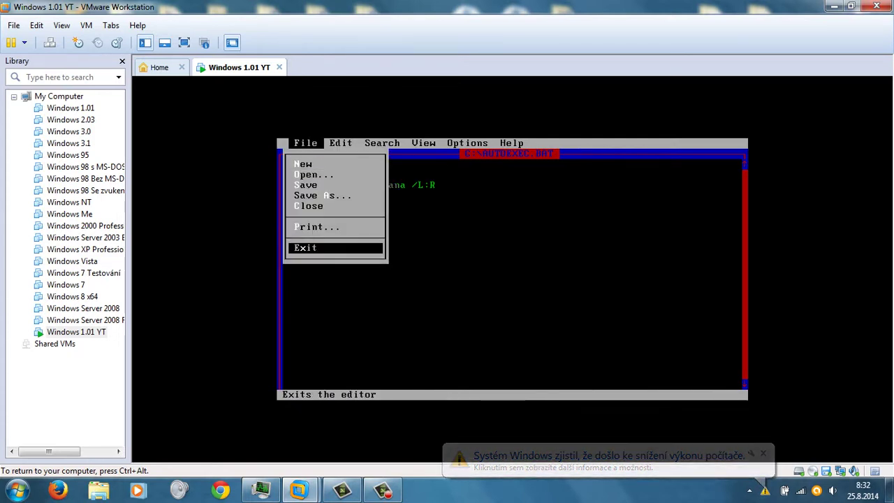
key(Return)
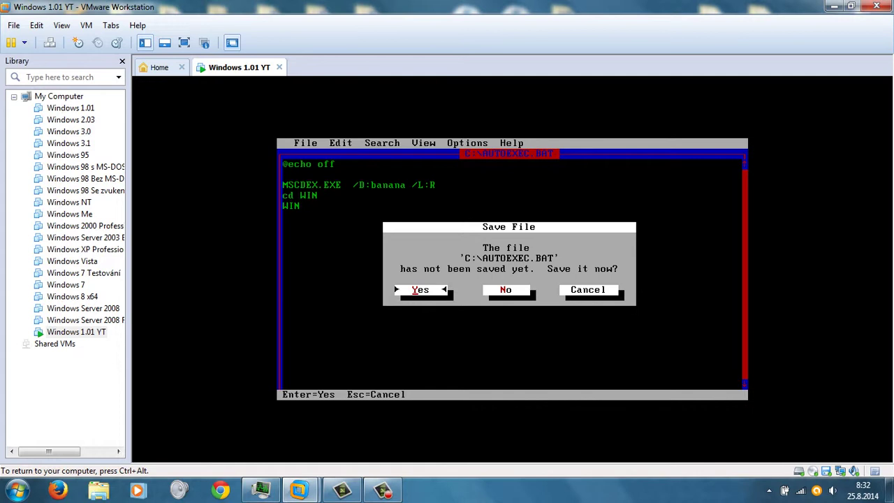
key(Return)
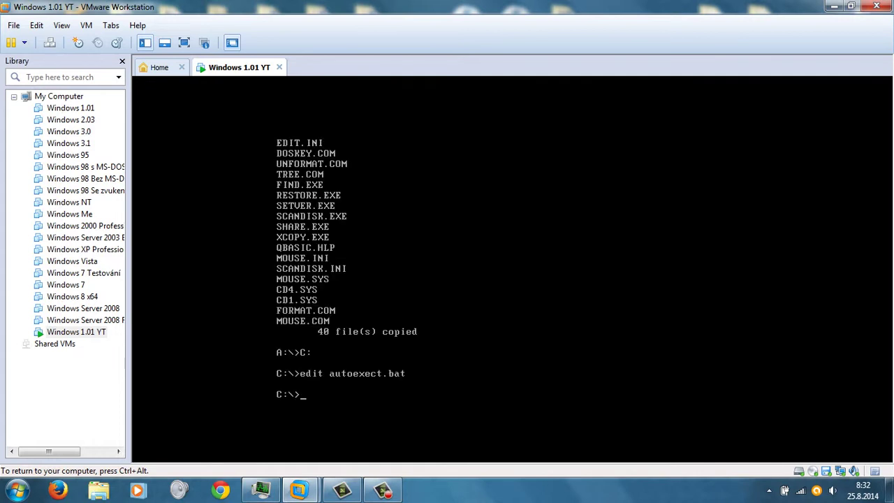
- Set the virtual machine's floppy drive to use the image file Windows_1.0.IMA from the Windows 1.01 folder
key(ctrl+alt)
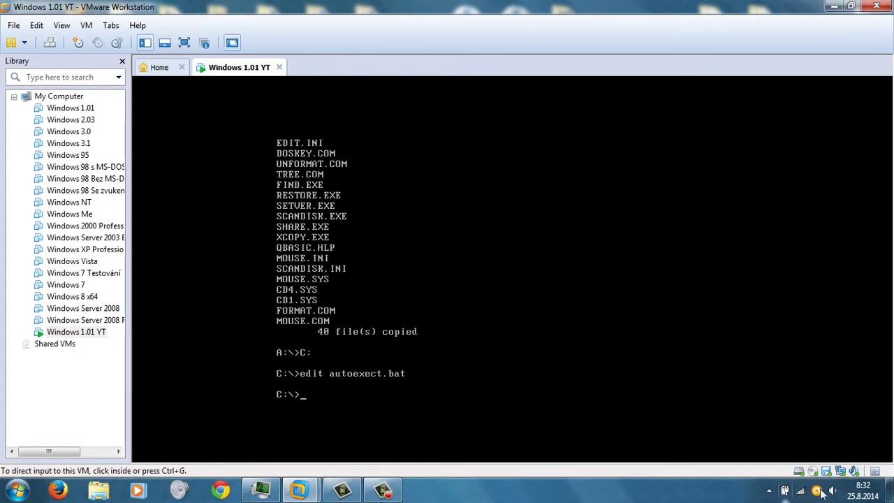
click(826, 472)
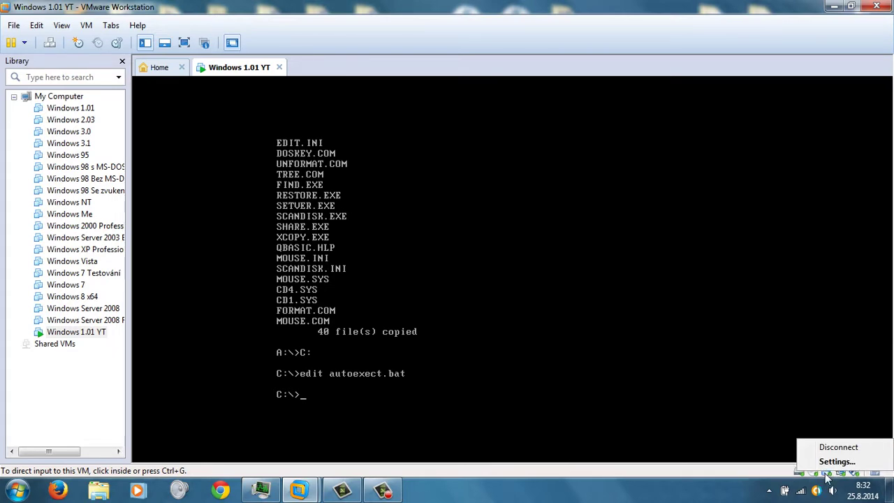
click(836, 461)
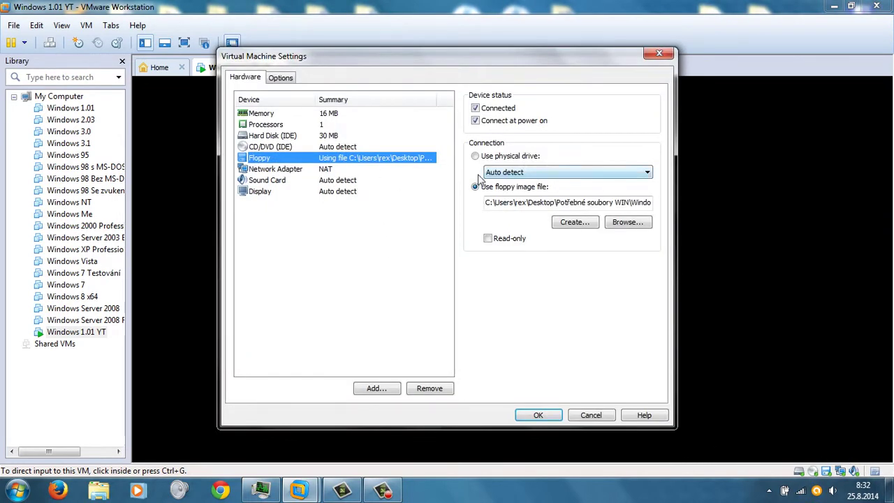
click(609, 223)
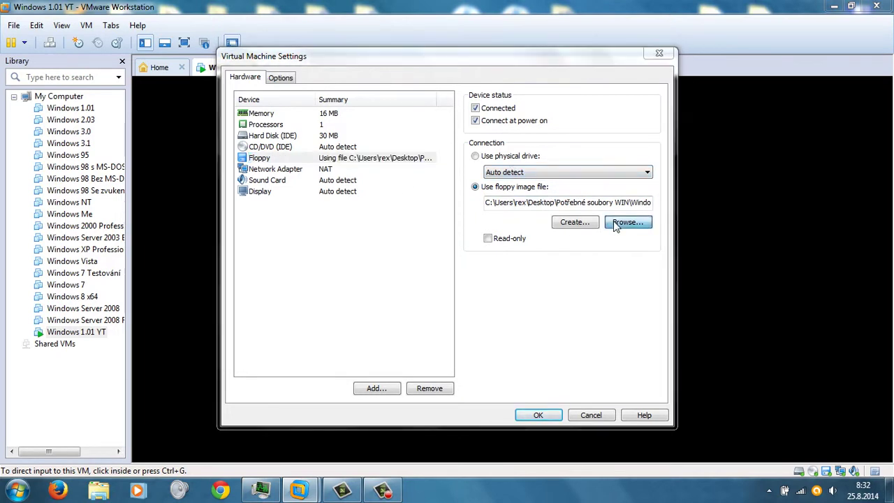
click(606, 340)
click(583, 363)
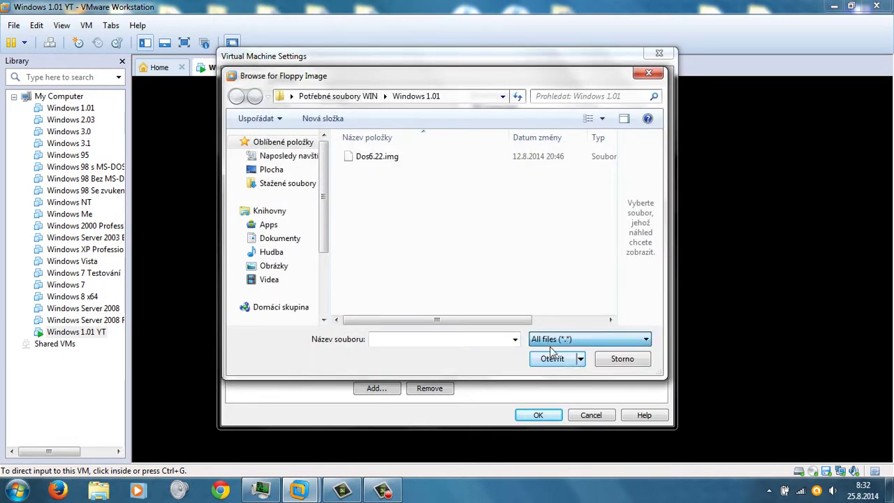
click(399, 170)
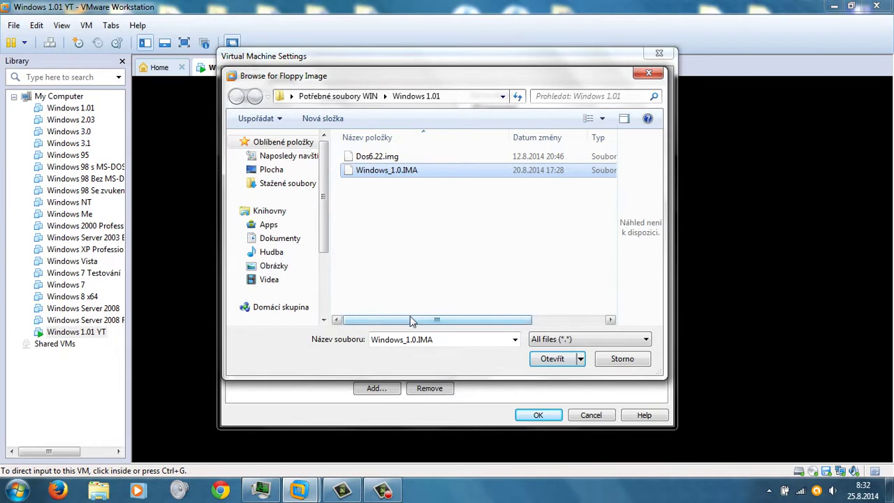
click(554, 360)
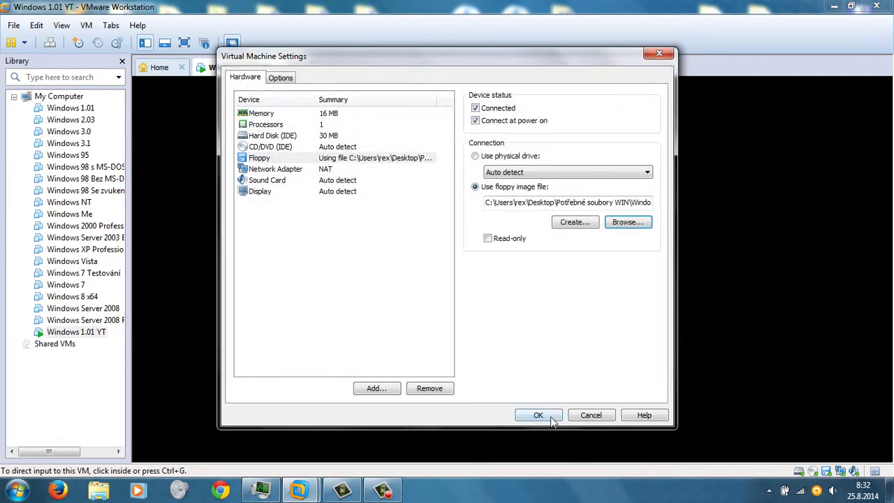
click(552, 418)
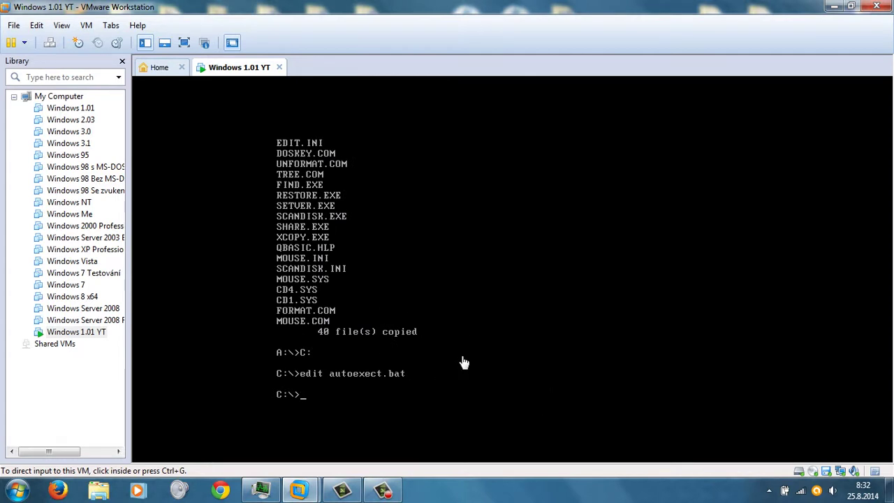
- Switch to drive A and list the files on the floppy with dir
click(368, 337)
text(A)
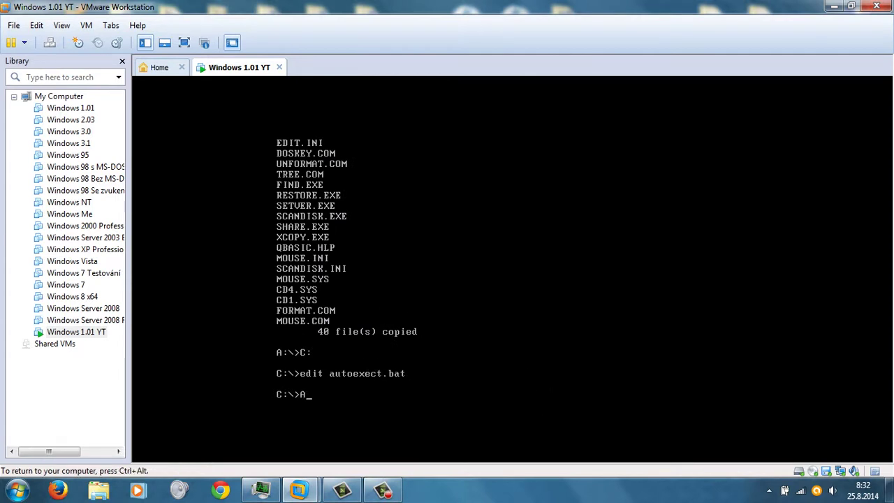
text(:)
key(Return)
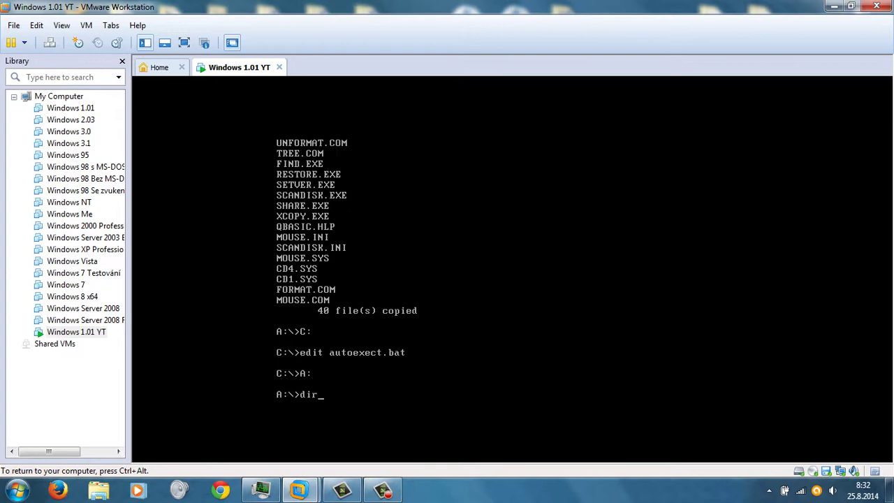
text(dir)
key(Return)
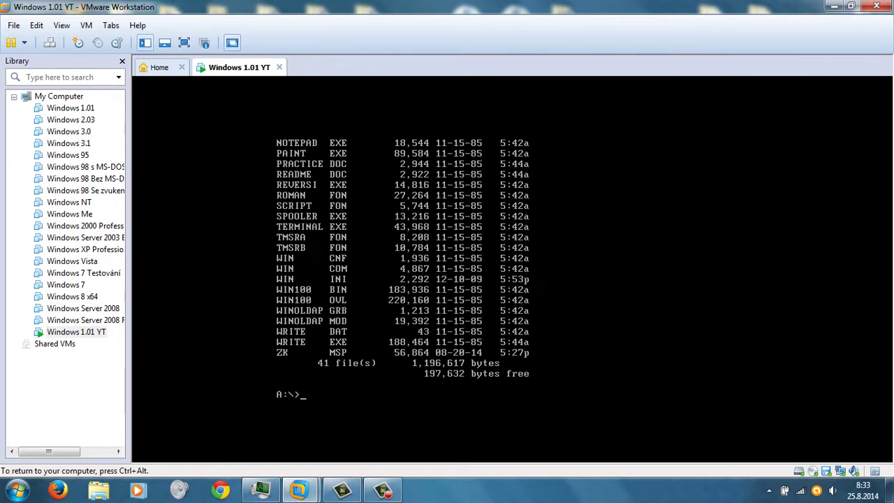
- Create the directory WIN on drive C and copy all floppy files into it with copy *.*
text(C:)
key(Return)
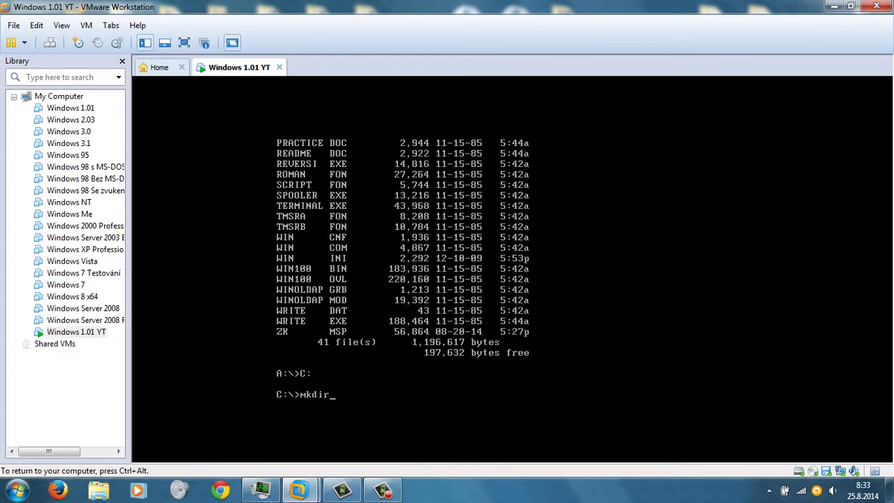
text(mkdir WIN)
key(Return)
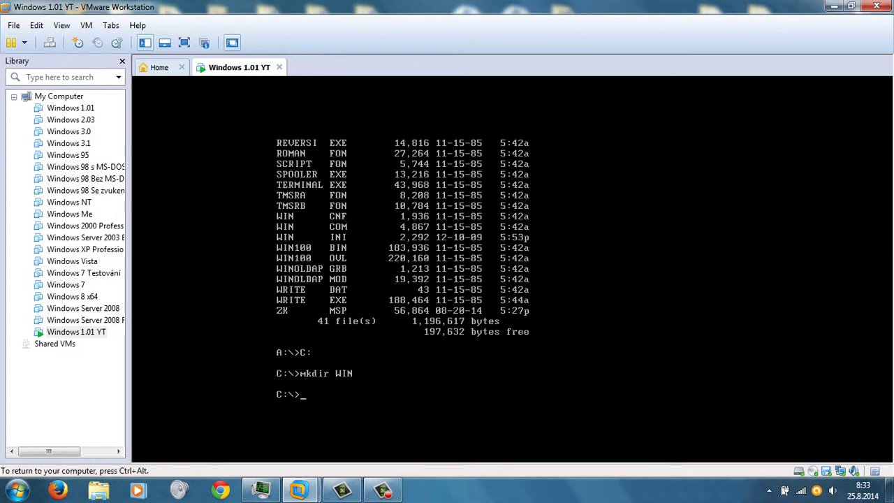
key(Return)
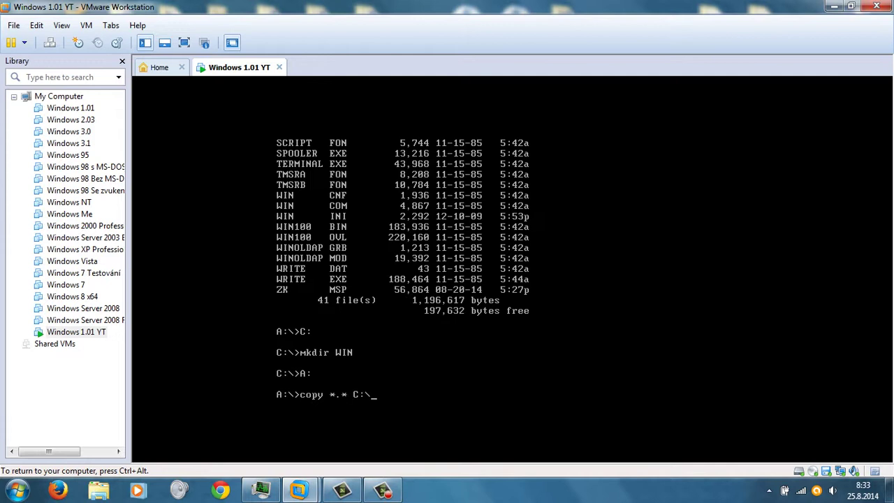
key(Return)
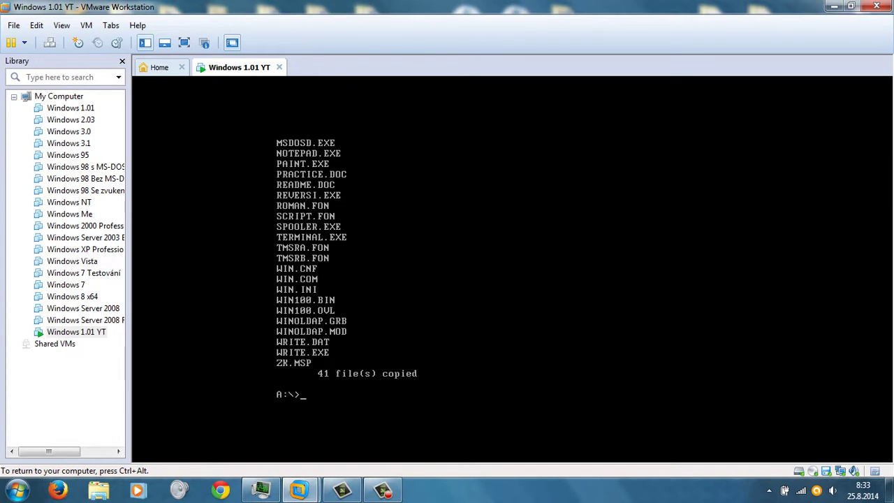
- Disconnect the virtual machine's floppy drive and turn off its Connect at power on option, keeping the floppy image file selected
key(ctrl+alt)
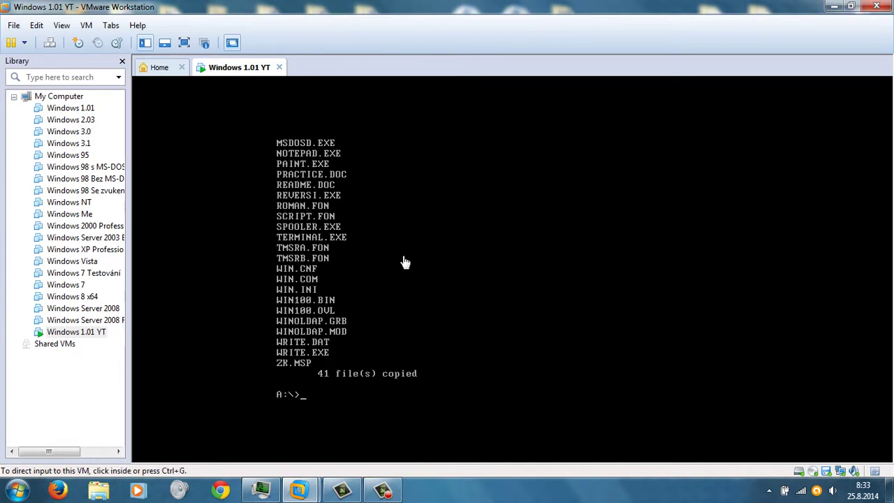
click(826, 473)
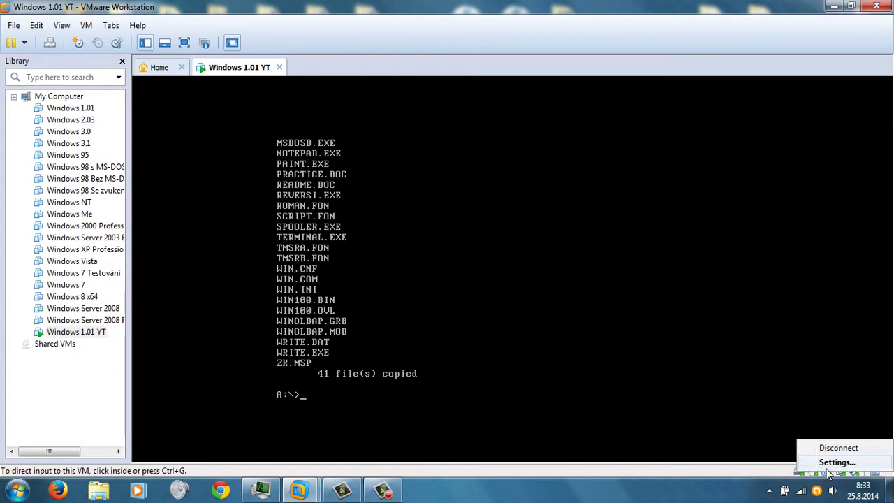
click(826, 474)
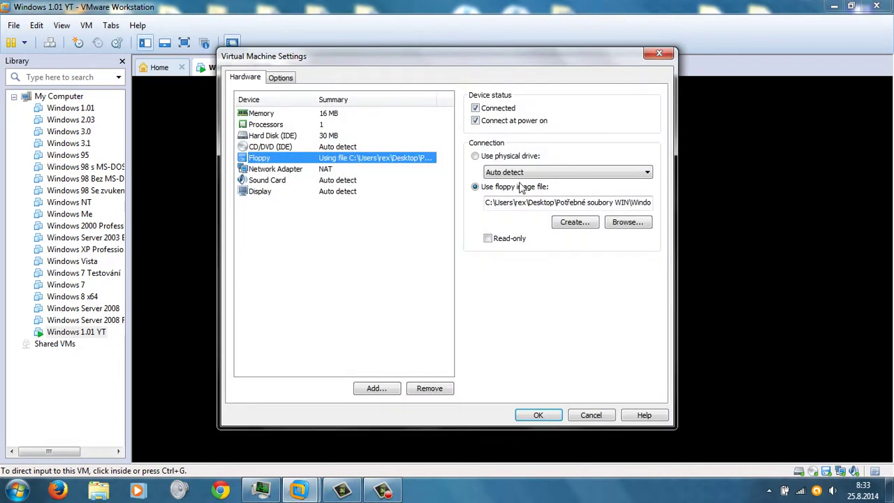
click(475, 120)
click(475, 107)
click(487, 157)
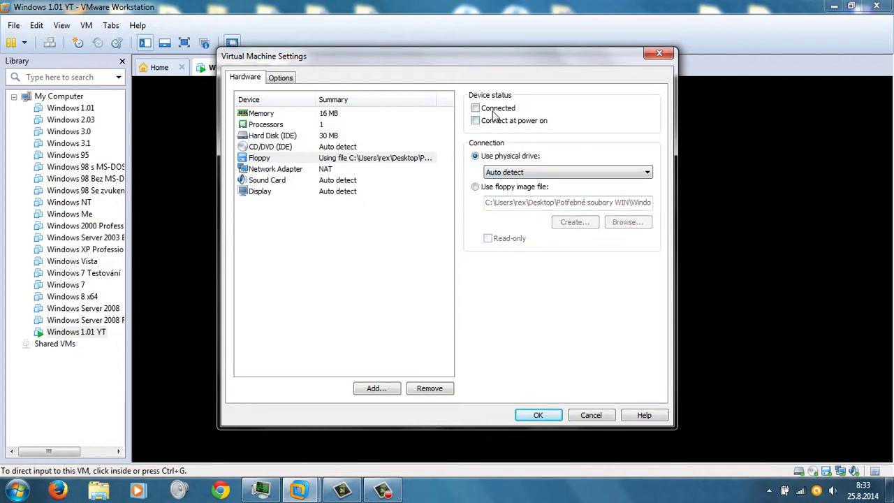
click(475, 187)
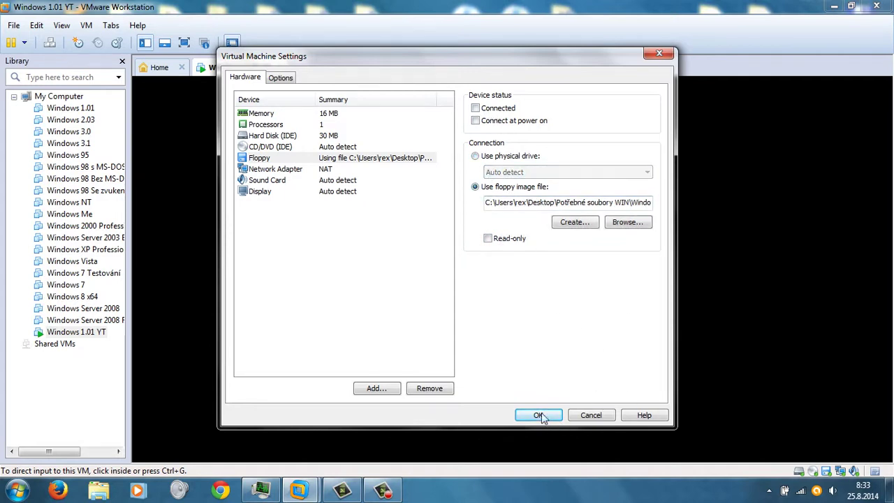
click(538, 415)
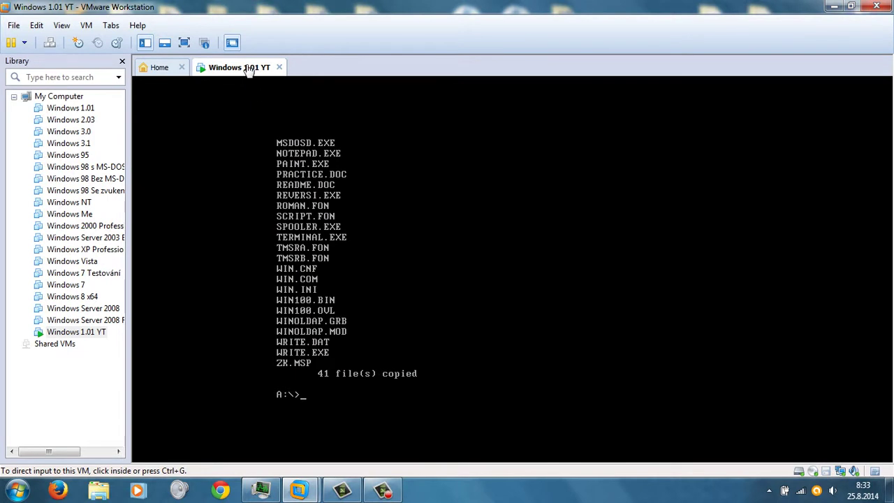
- Restart the virtual machine so that it boots from the hard disk into Windows 1.01
right_click(250, 70)
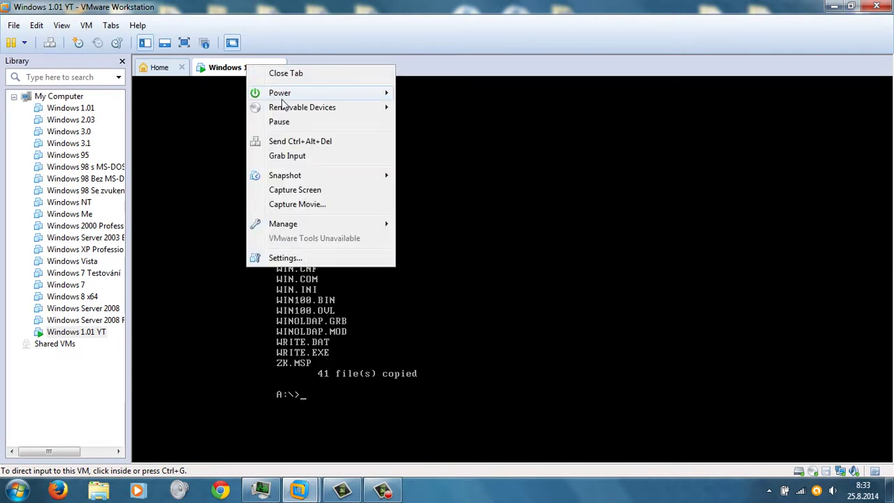
mouse_move(280, 96)
click(428, 135)
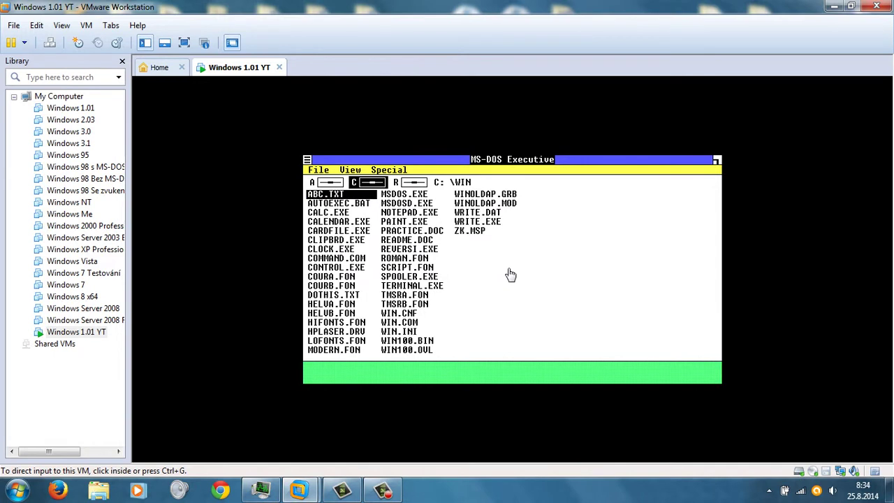
- Browse the C:\WIN file list in MS-DOS Executive, moving the selection to PRACTICE.DOC
click(511, 274)
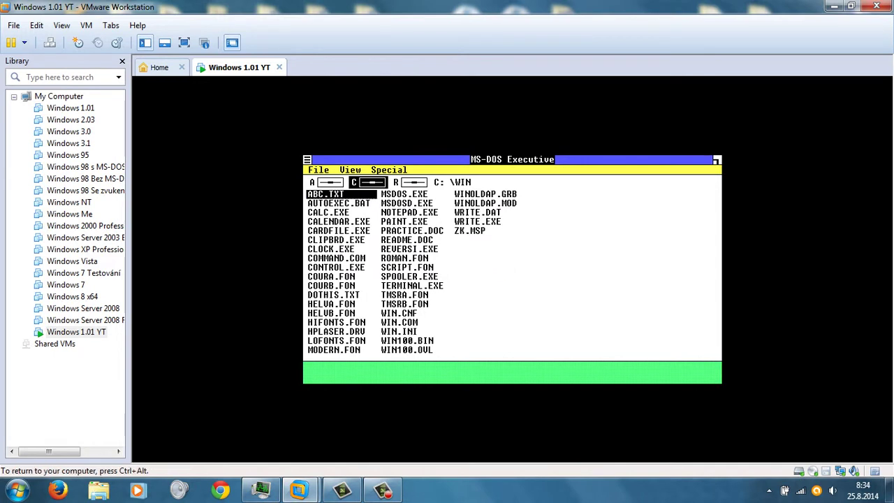
key(Down)
key(Down)
key(Down)
key(Down)
key(Down)
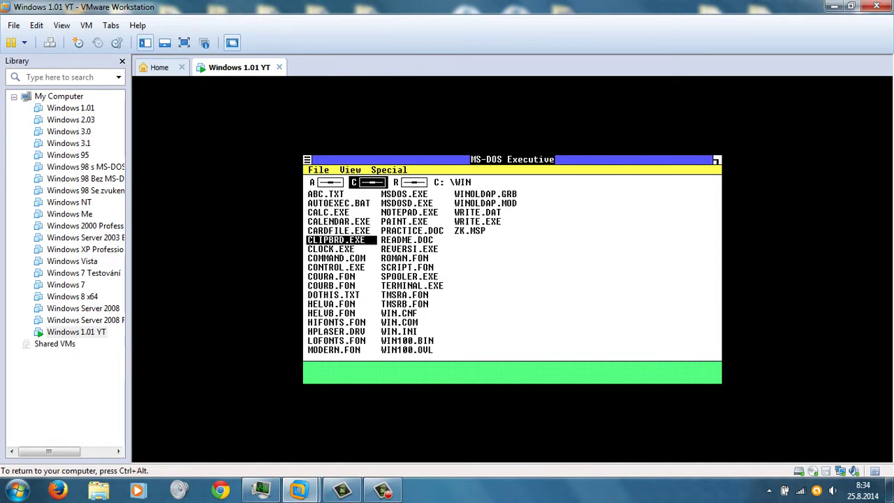
key(Right)
key(Up)
key(Right)
key(Left)
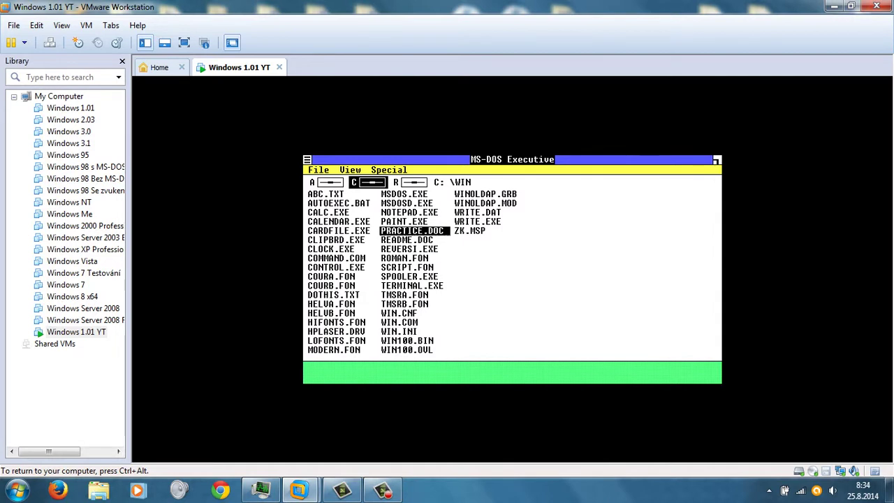
- Release input from the running guest and power off the Windows 1.01 YT virtual machine
key(ctrl+alt)
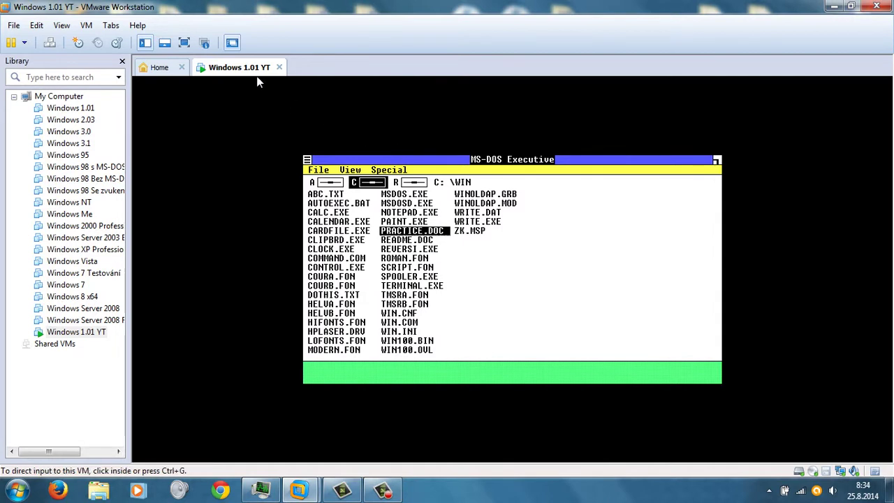
click(457, 236)
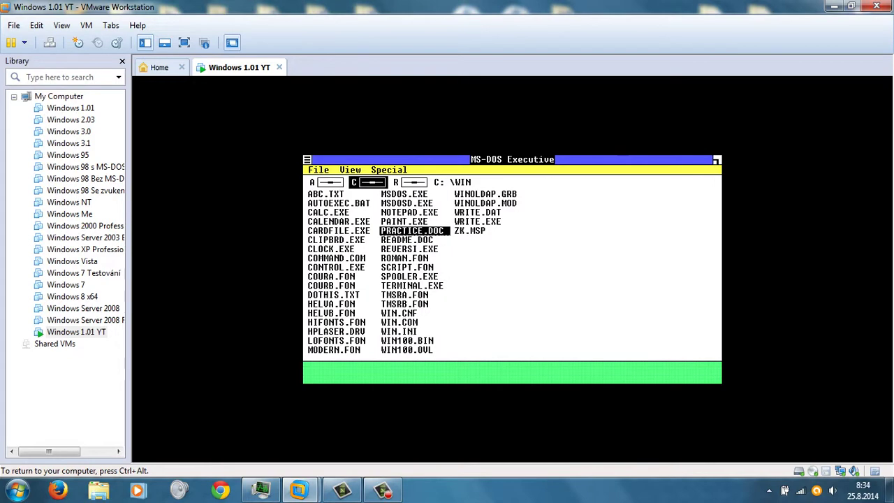
key(ctrl+alt)
right_click(222, 71)
mouse_move(268, 102)
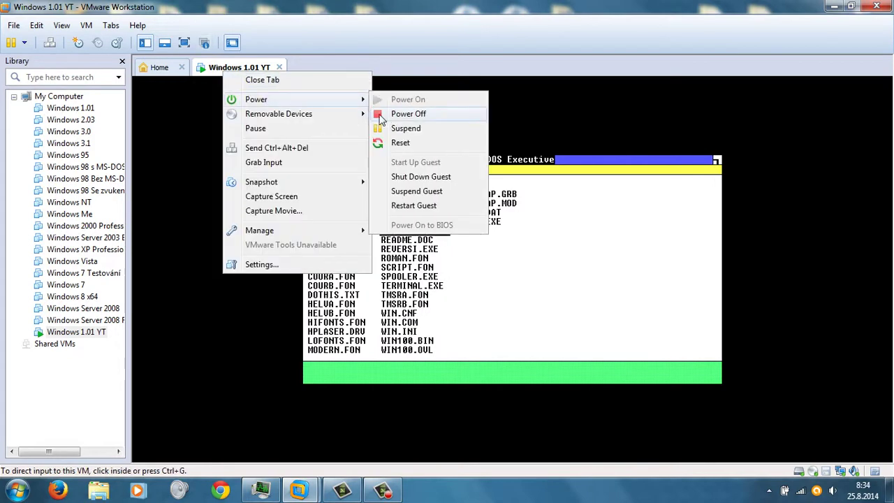
click(389, 114)
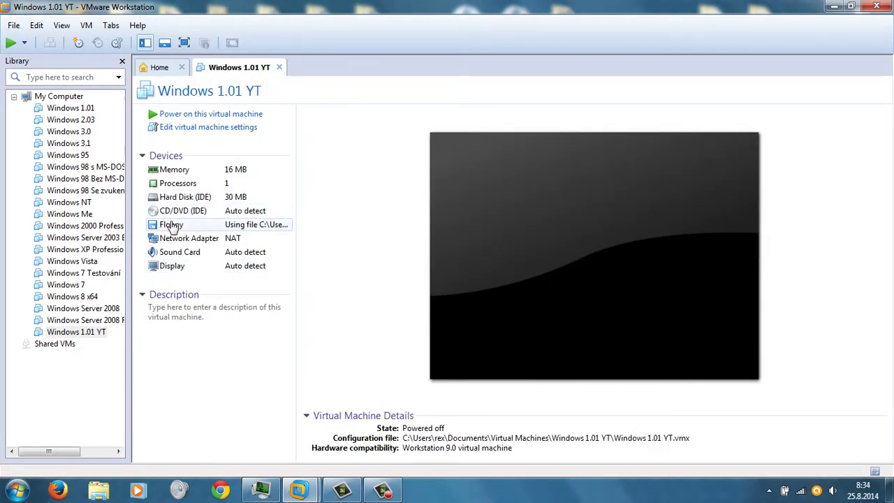
- Enable Connect at power on for the floppy drive and power on the virtual machine to boot from the floppy image
double_click(253, 225)
click(500, 122)
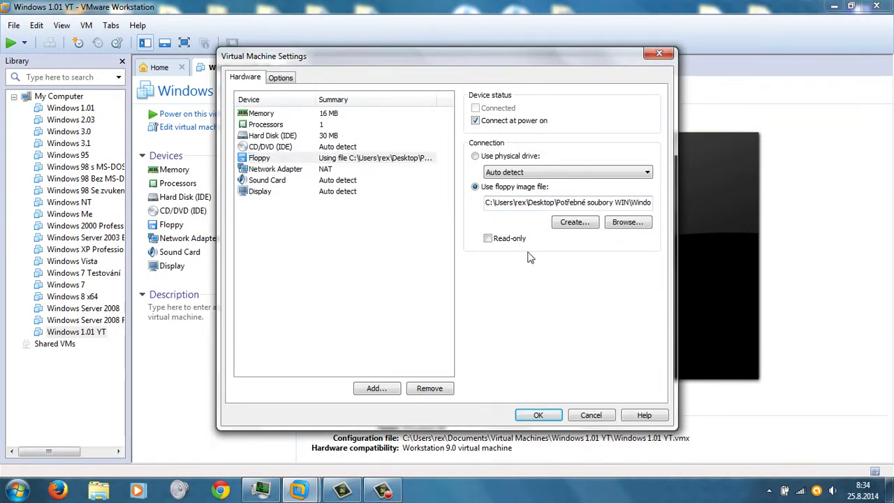
click(535, 416)
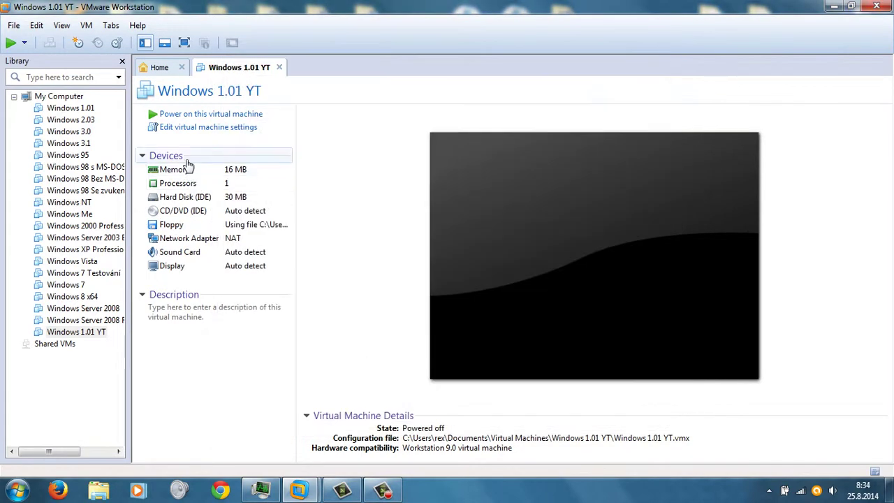
click(192, 115)
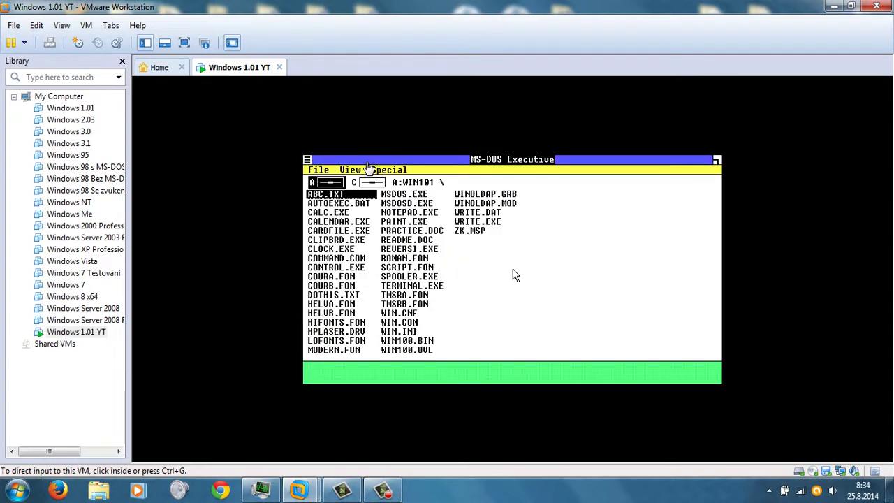
- View the root of drive C in MS-DOS Executive and return to the file list of floppy drive A
click(516, 307)
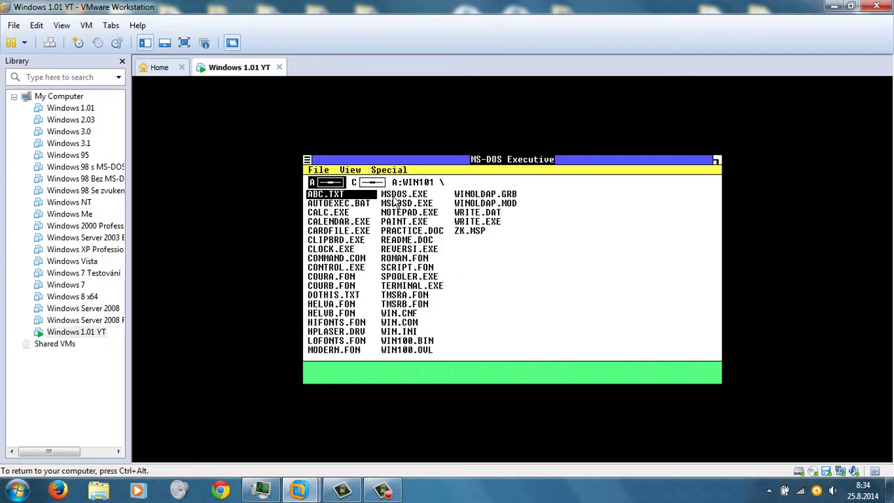
click(371, 183)
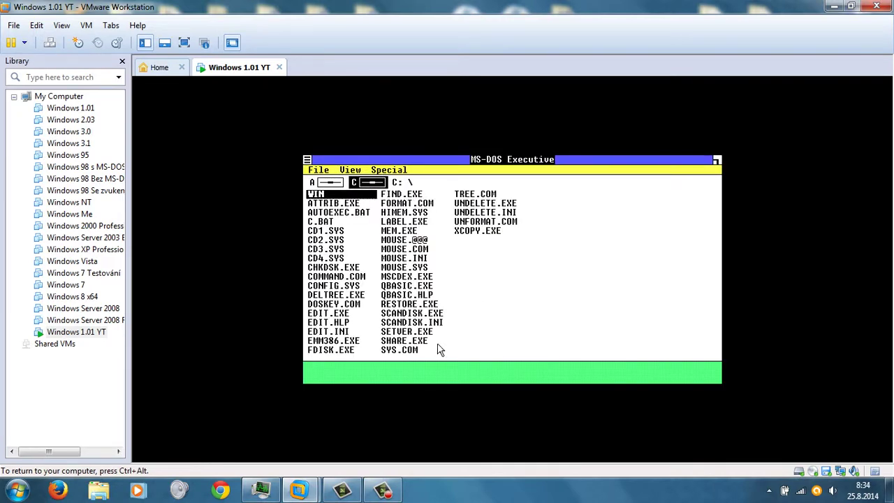
click(327, 182)
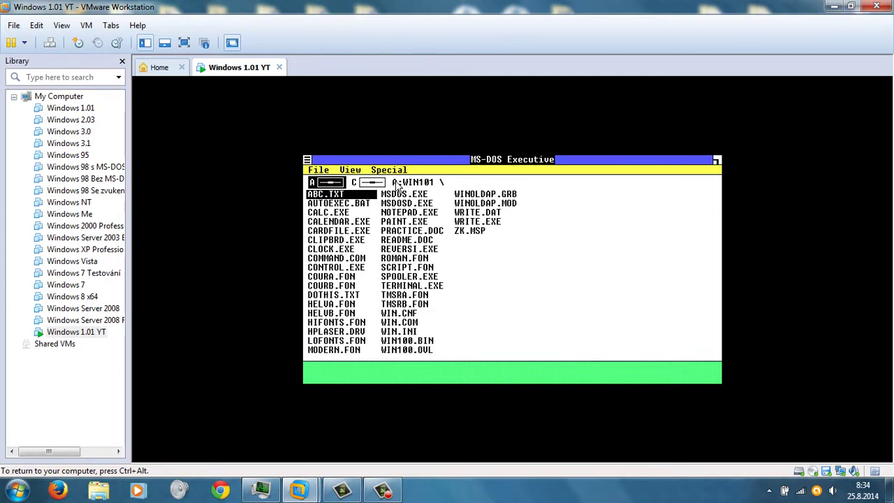
- Close MS-DOS Executive and confirm ending the Windows session
click(308, 160)
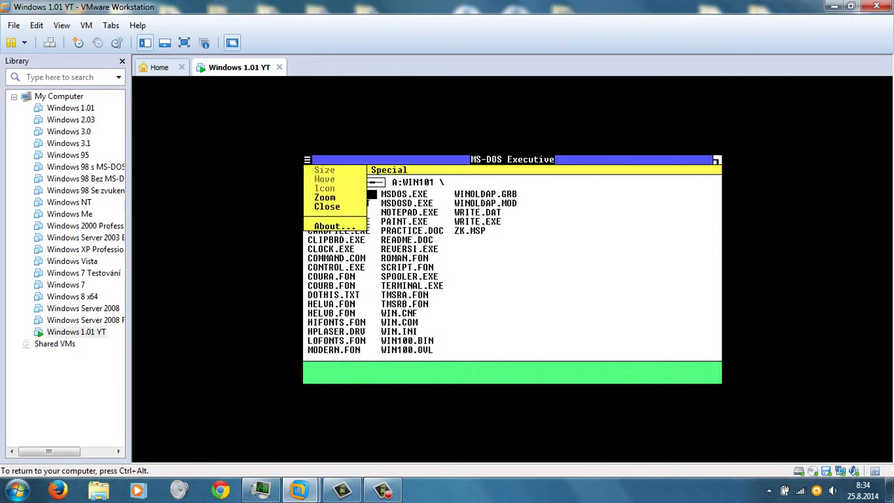
click(308, 160)
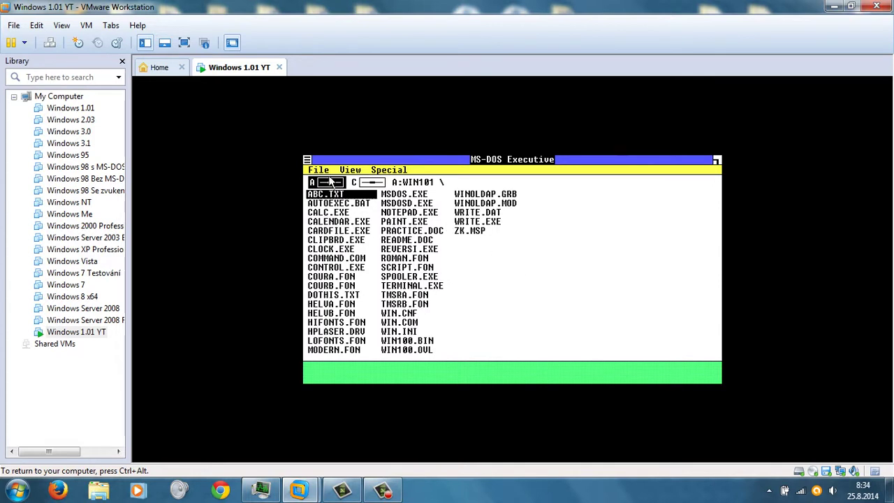
click(307, 163)
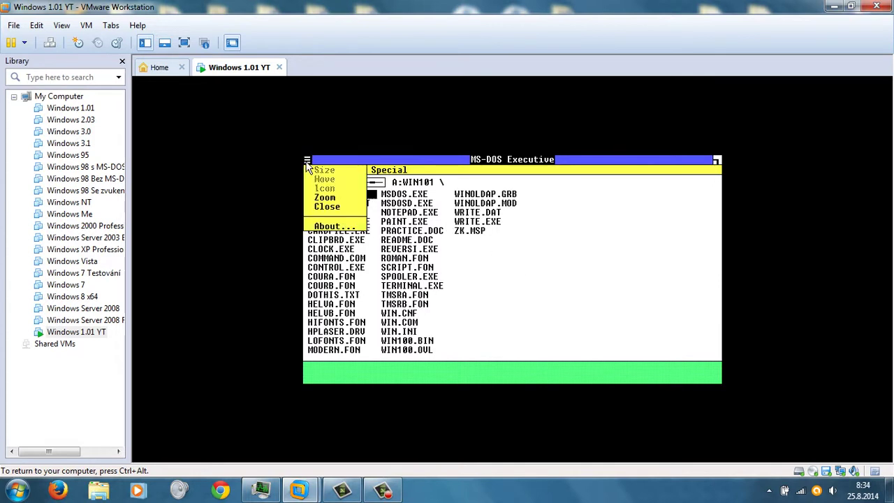
click(401, 166)
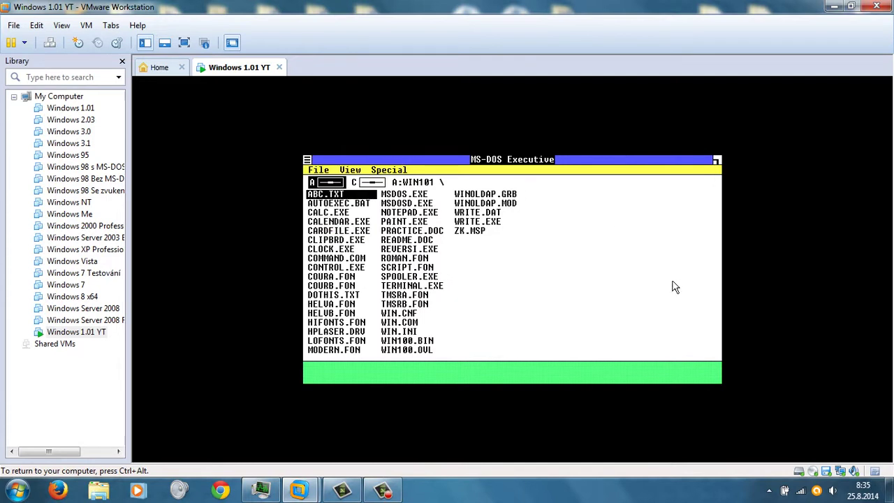
click(307, 160)
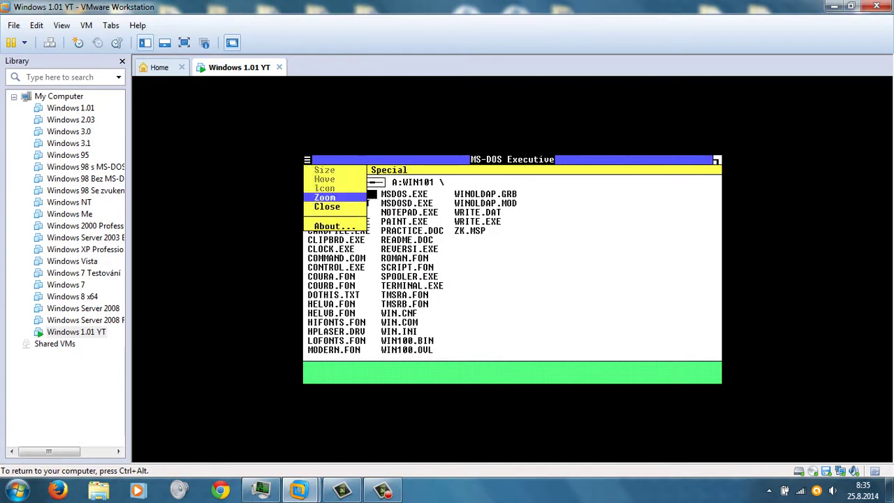
click(325, 209)
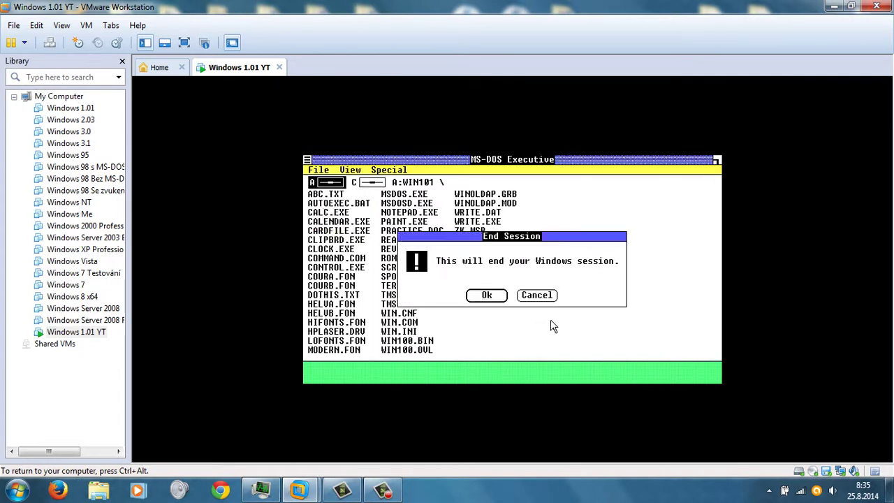
click(487, 295)
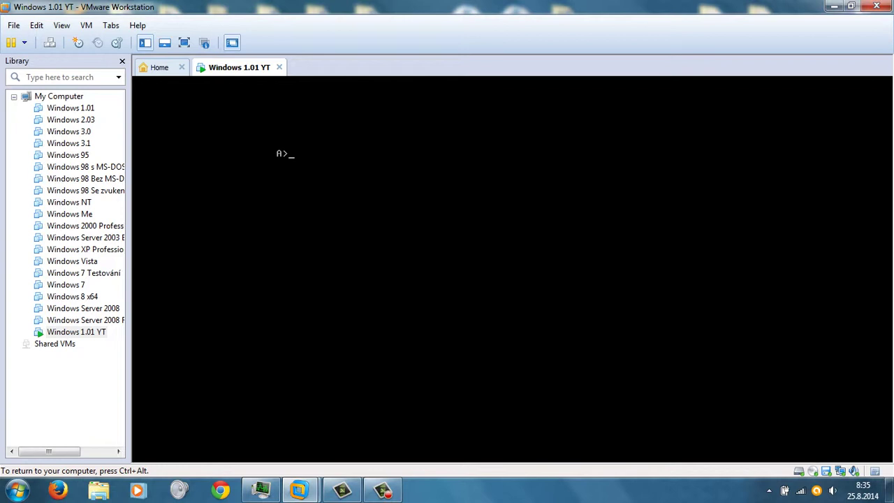
- Power off the Windows 1.01 YT virtual machine from the DOS prompt
right_click(206, 67)
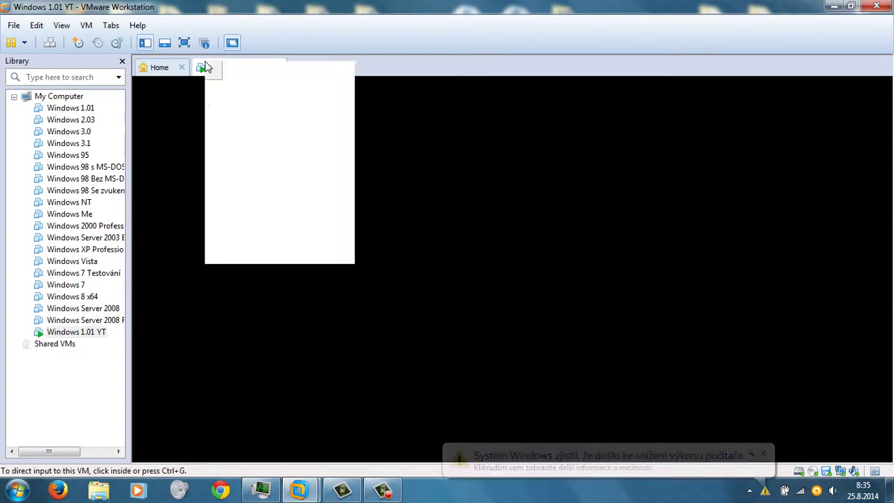
mouse_move(329, 92)
click(391, 103)
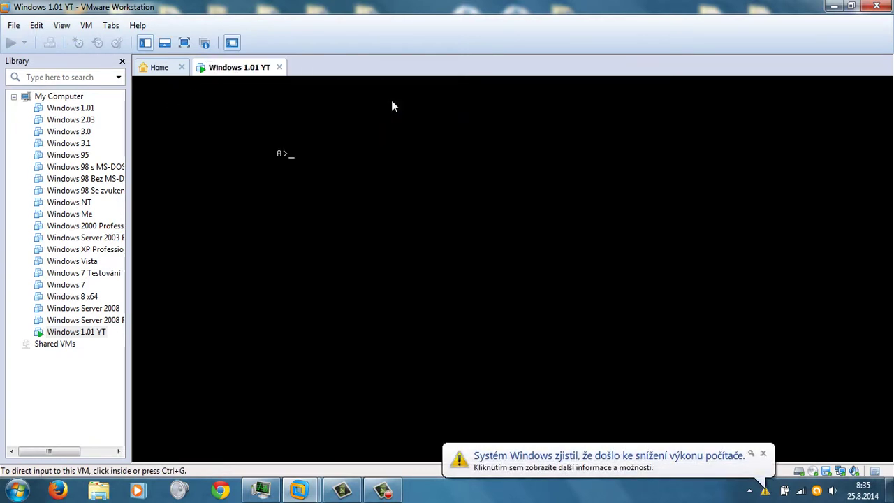